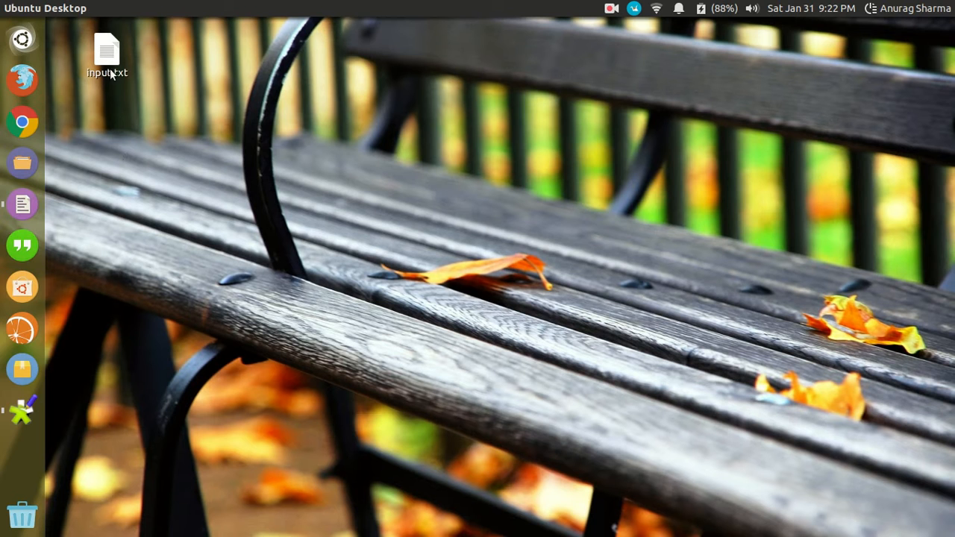
# Open input.txt from the desktop and examine its header row, the record values and the stray spaces in the last record.
pyautogui.doubleClick(112, 70)
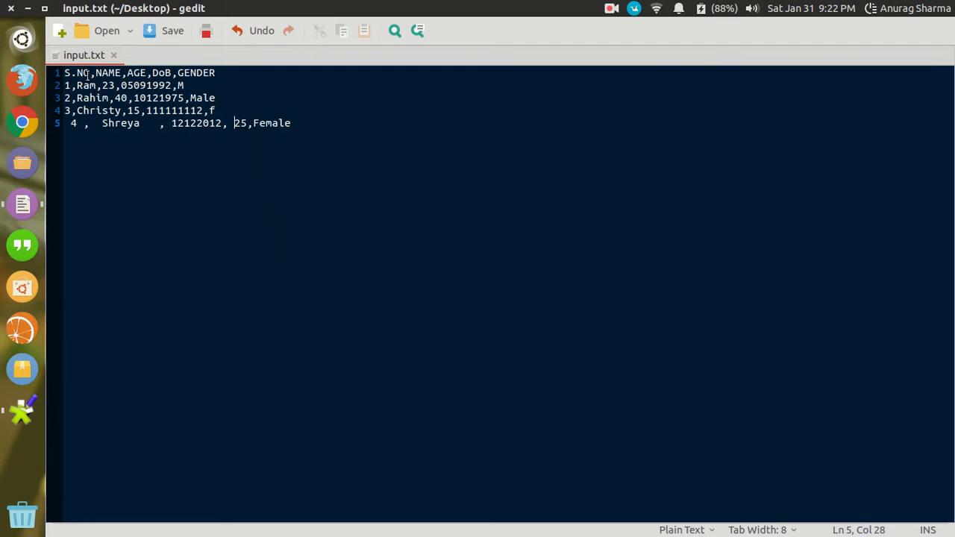
pyautogui.moveTo(65, 73); pyautogui.dragTo(230, 76)
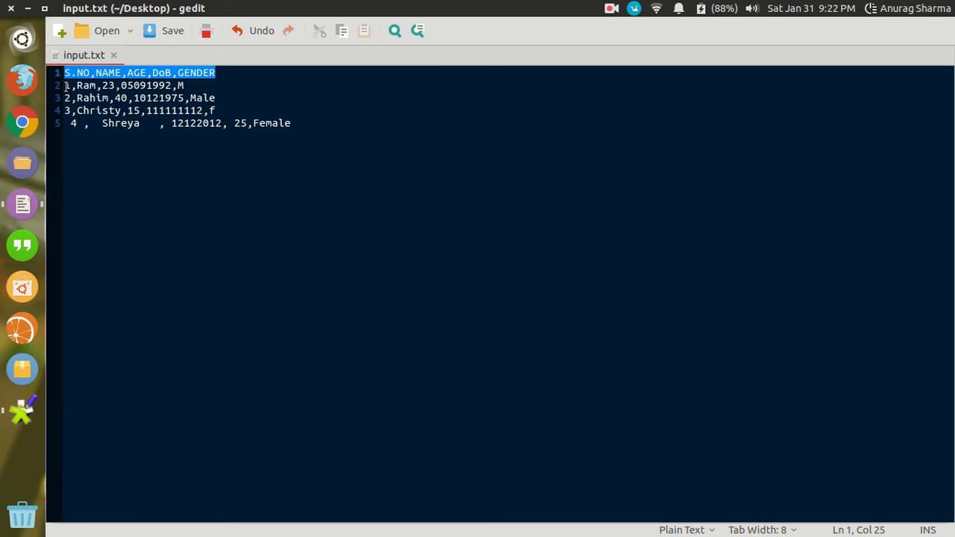
pyautogui.moveTo(66, 86); pyautogui.dragTo(174, 86)
pyautogui.click(117, 86)
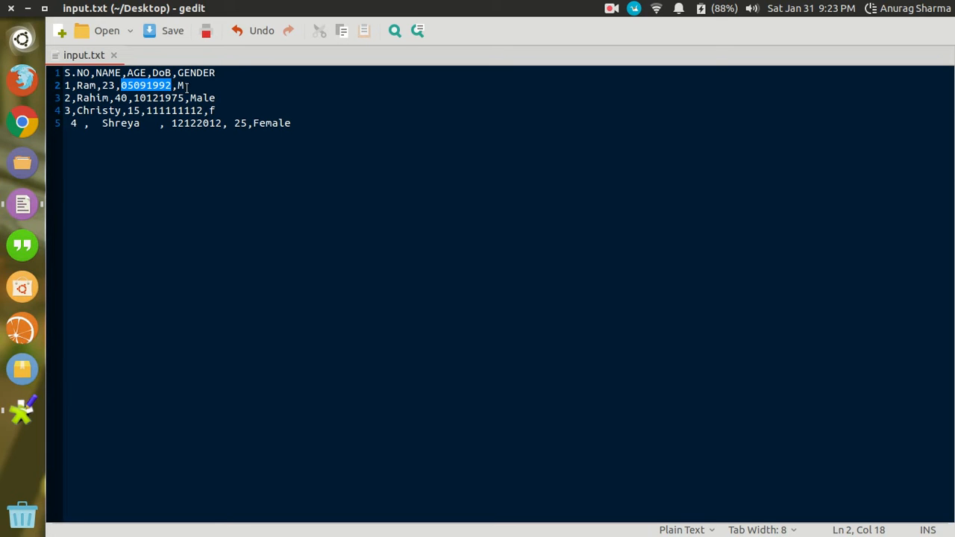
pyautogui.click(186, 86)
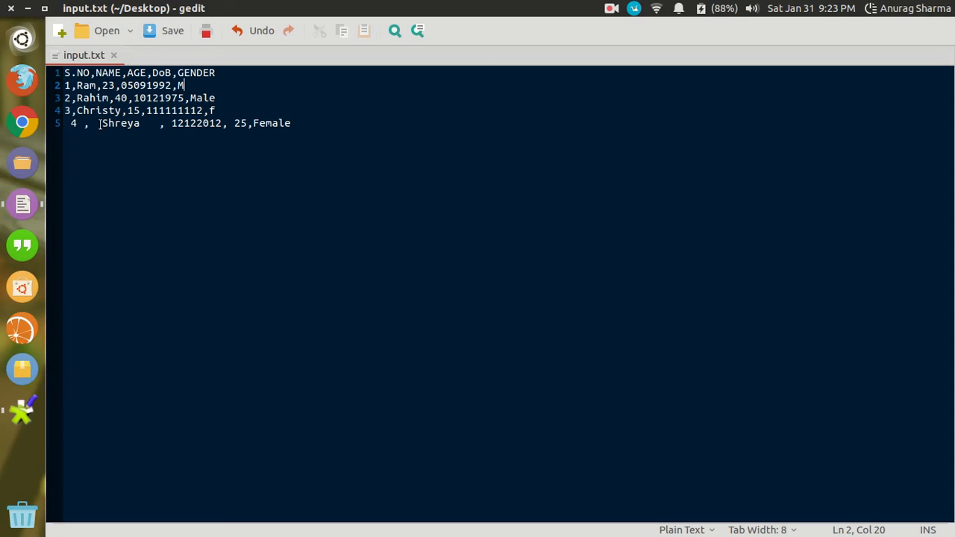
pyautogui.moveTo(89, 127); pyautogui.dragTo(102, 127)
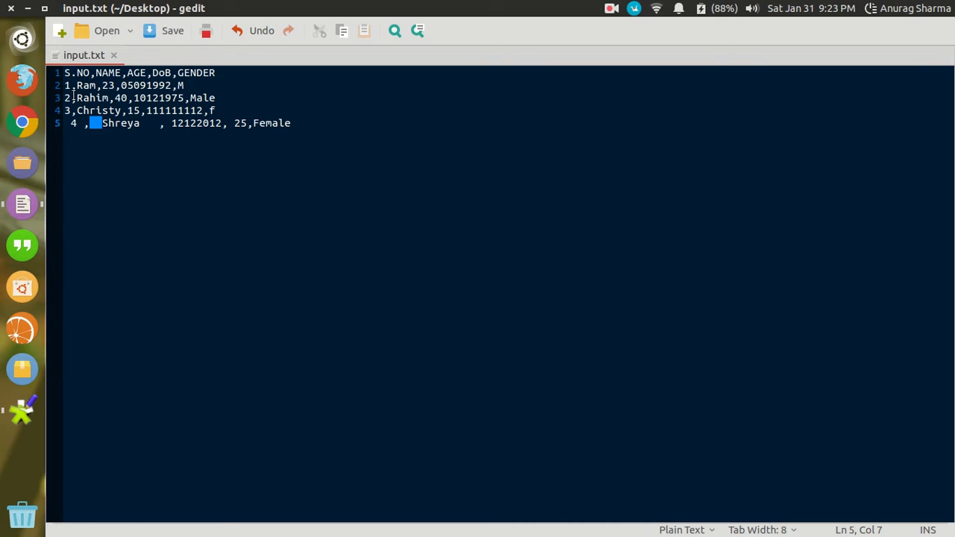
pyautogui.moveTo(65, 85); pyautogui.dragTo(228, 111)
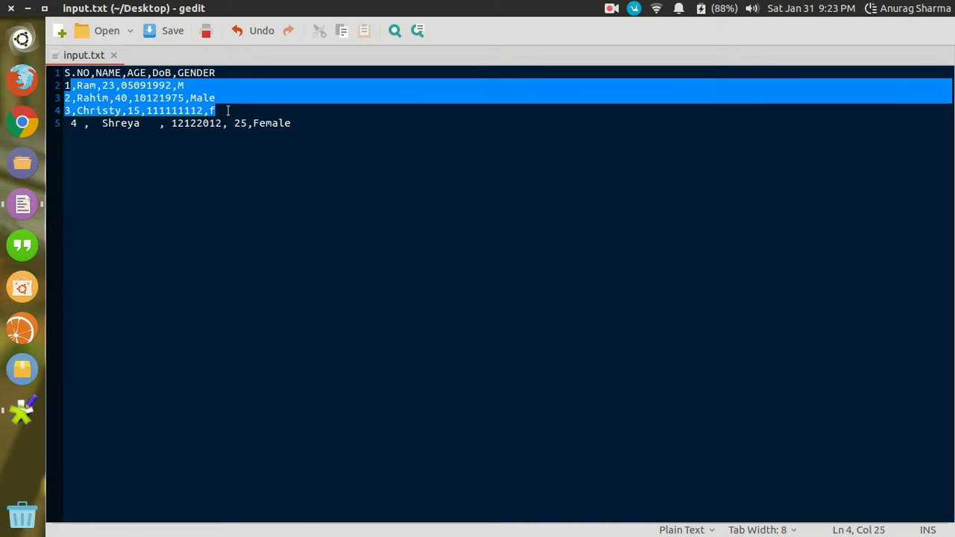
pyautogui.click(228, 111)
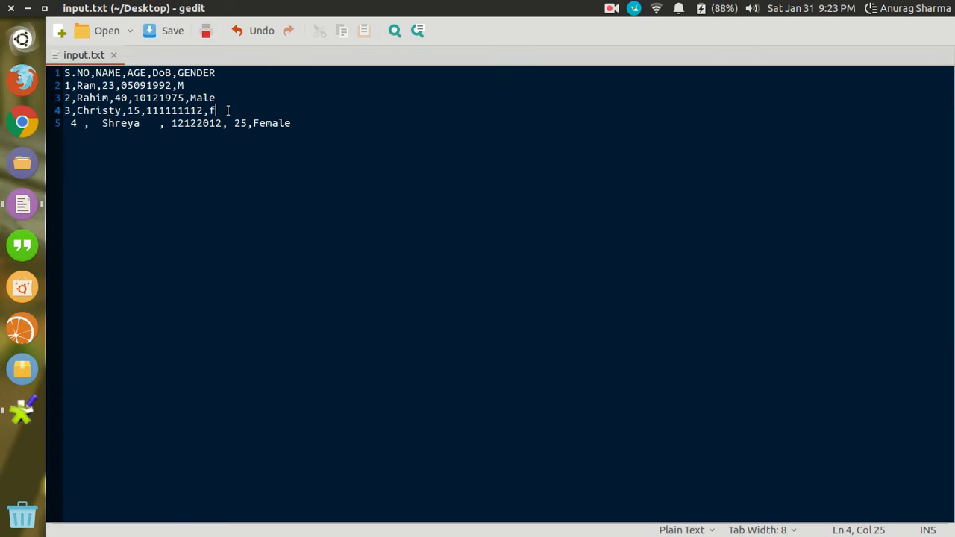
pyautogui.moveTo(221, 72); pyautogui.dragTo(33, 69)
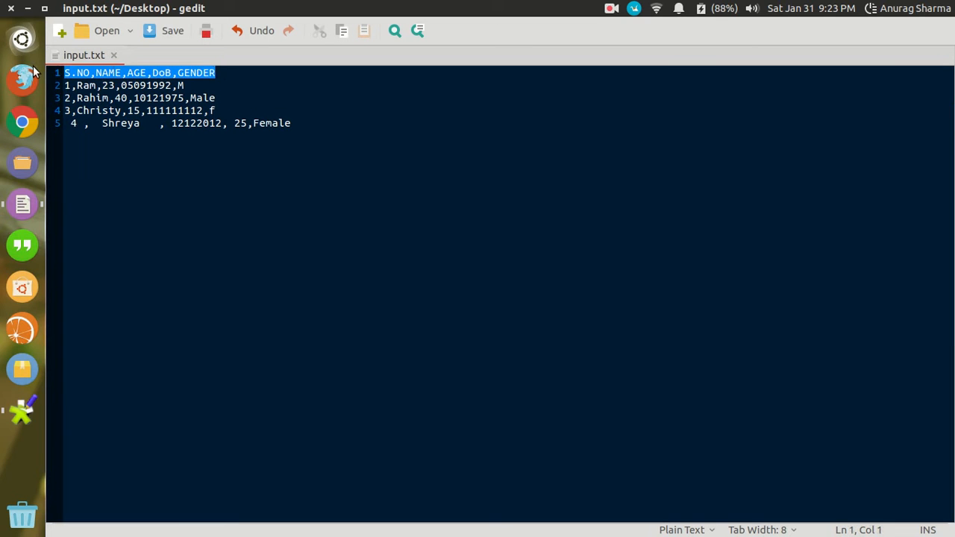
pyautogui.click(271, 113)
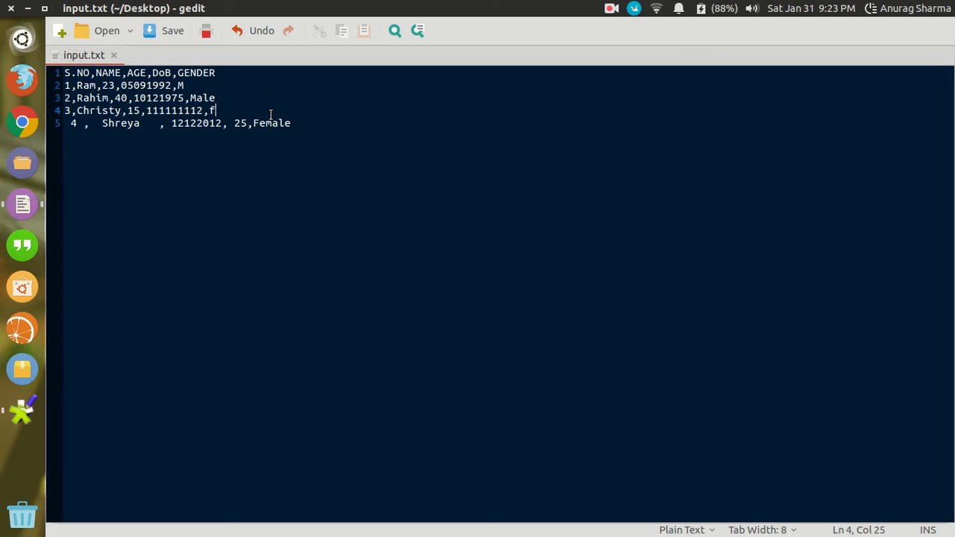
pyautogui.click(25, 9)
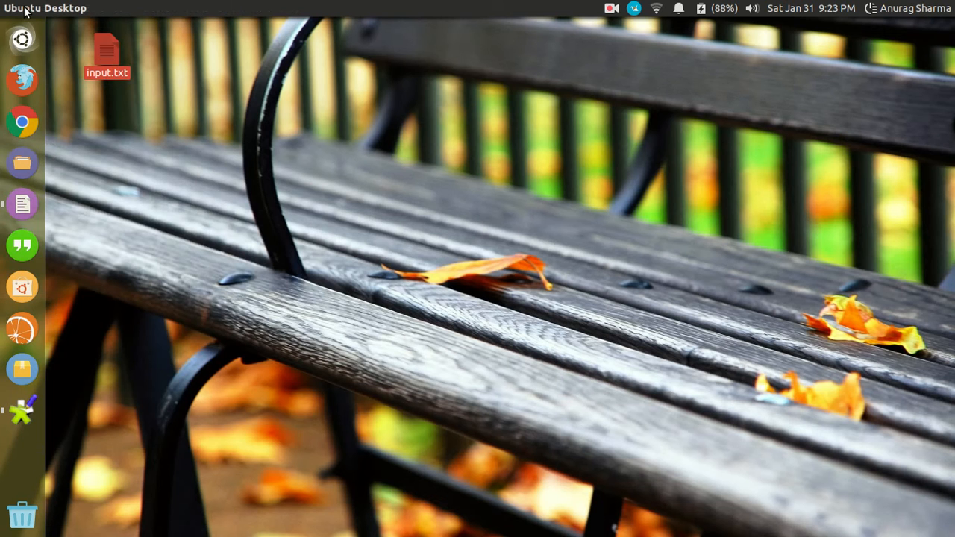
# Switch to Talend Open Studio and add a tFileInputDelimited component to the example job's design canvas.
pyautogui.click(26, 416)
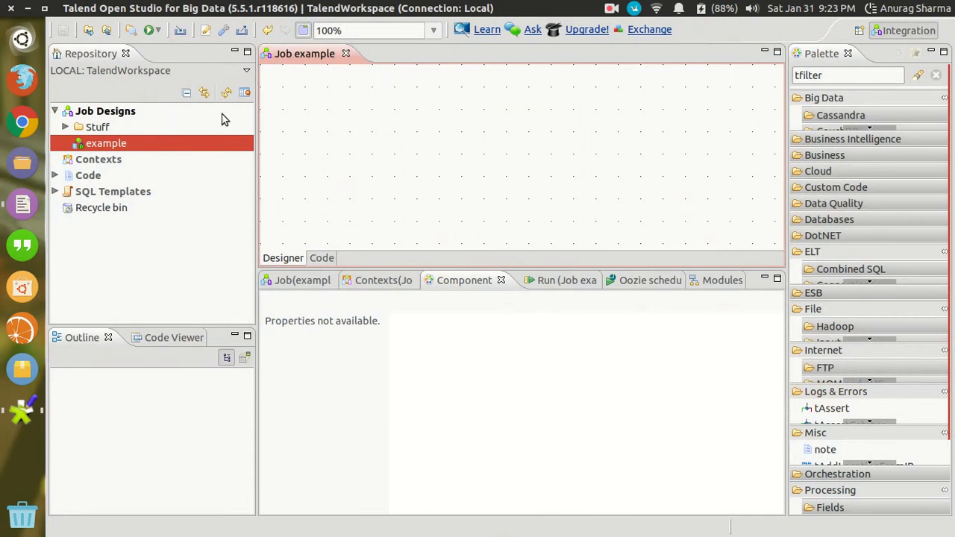
pyautogui.moveTo(241, 15)
pyautogui.click(827, 76)
pyautogui.write('tfilein')
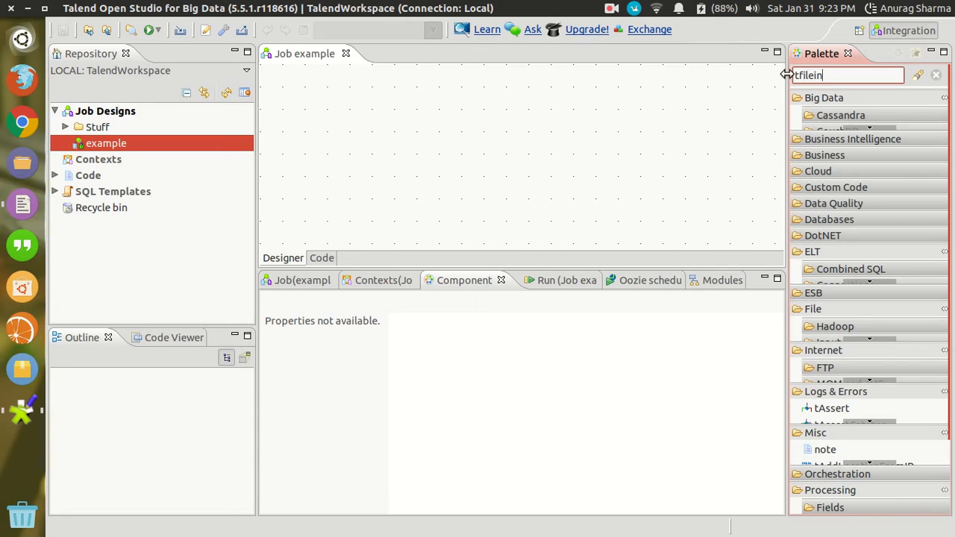
pyautogui.write('putde')
pyautogui.moveTo(840, 134); pyautogui.dragTo(343, 142)
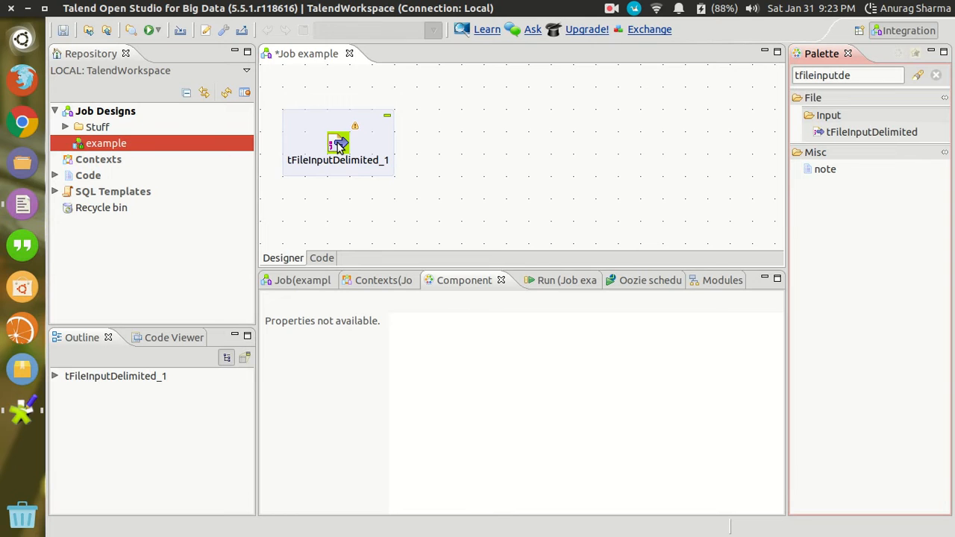
# Set the tFileInputDelimited component's source file to input.txt on the desktop.
pyautogui.click(338, 144)
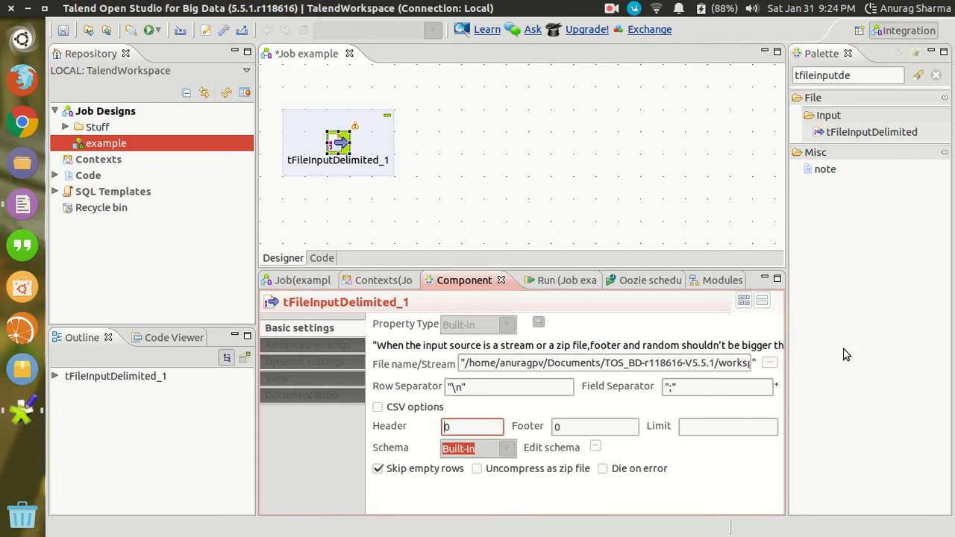
pyautogui.click(771, 366)
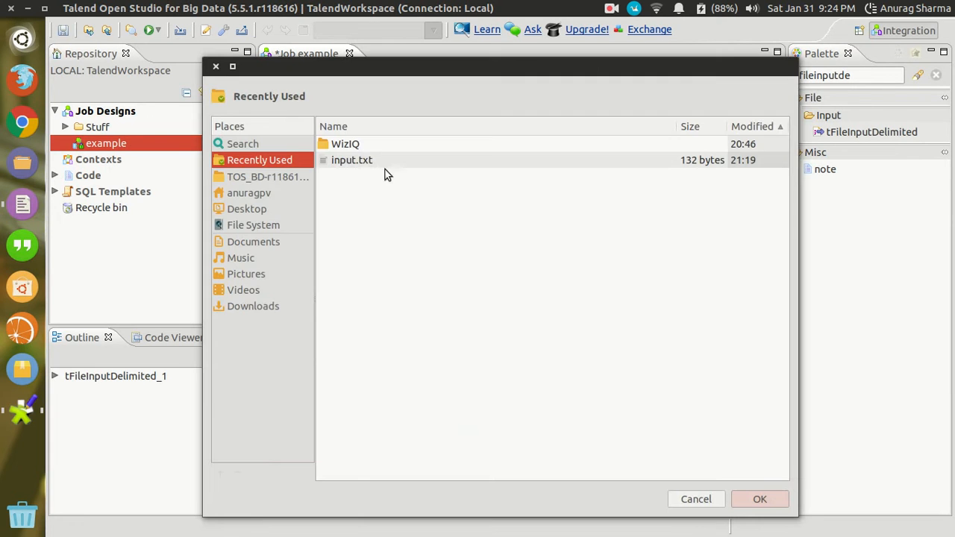
pyautogui.click(368, 162)
pyautogui.press('Return')
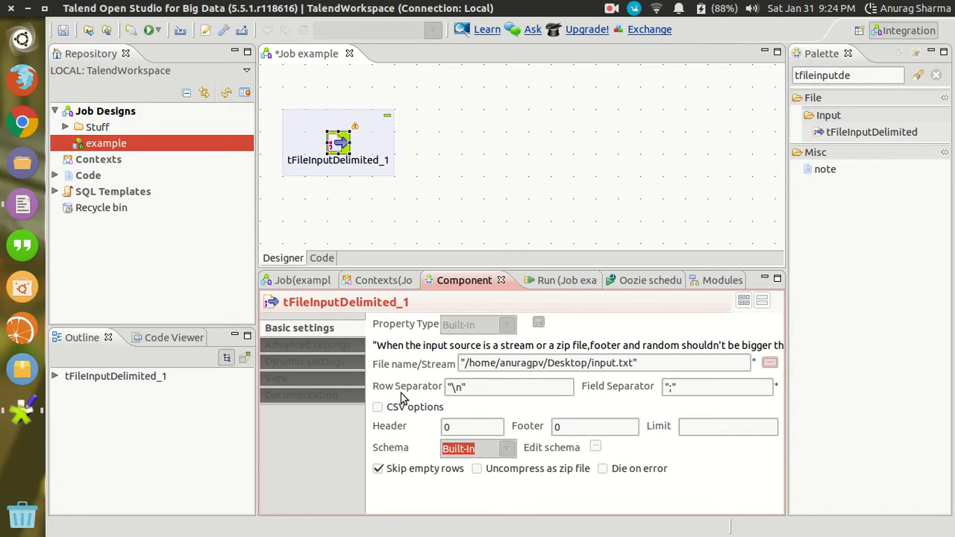
# Set the delimited input's field separator to "," and its header row count to 1.
pyautogui.click(671, 387)
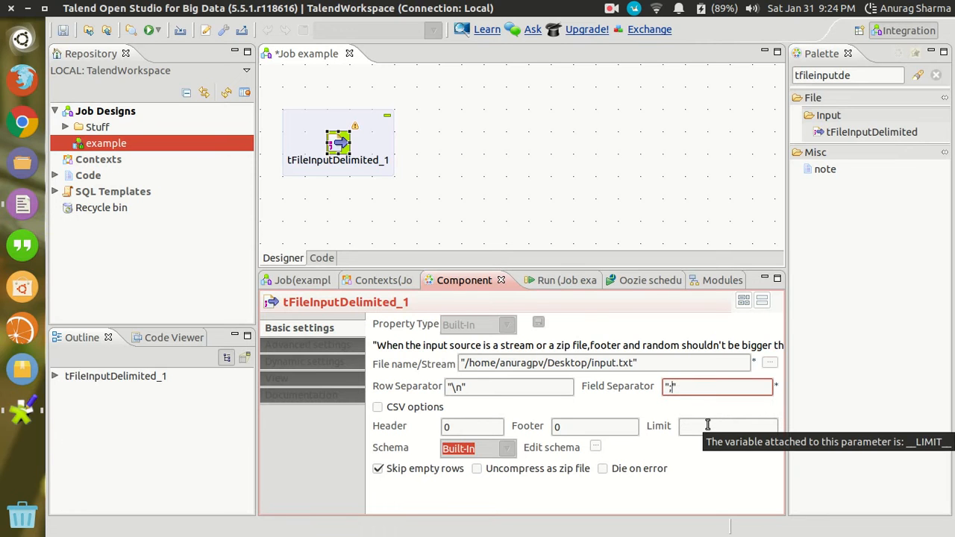
pyautogui.press('BackSpace')
pyautogui.write(',')
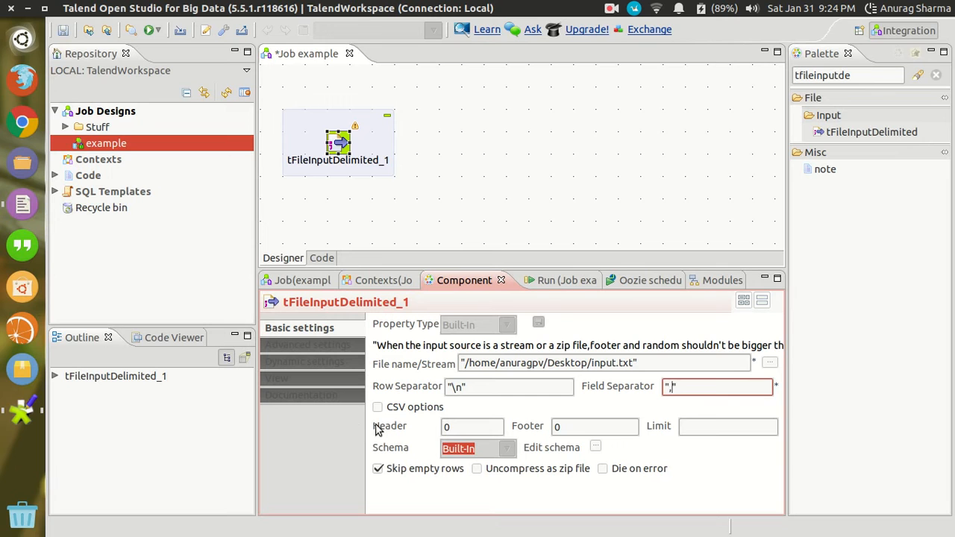
pyautogui.click(461, 426)
pyautogui.press('BackSpace')
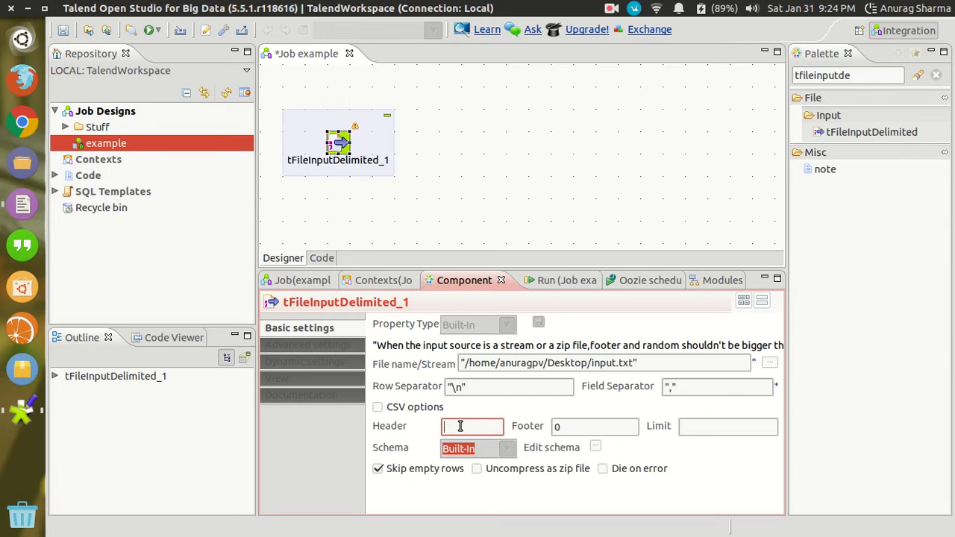
pyautogui.write('1')
# Open the delimited input component's schema for editing and add five new columns.
pyautogui.click(595, 447)
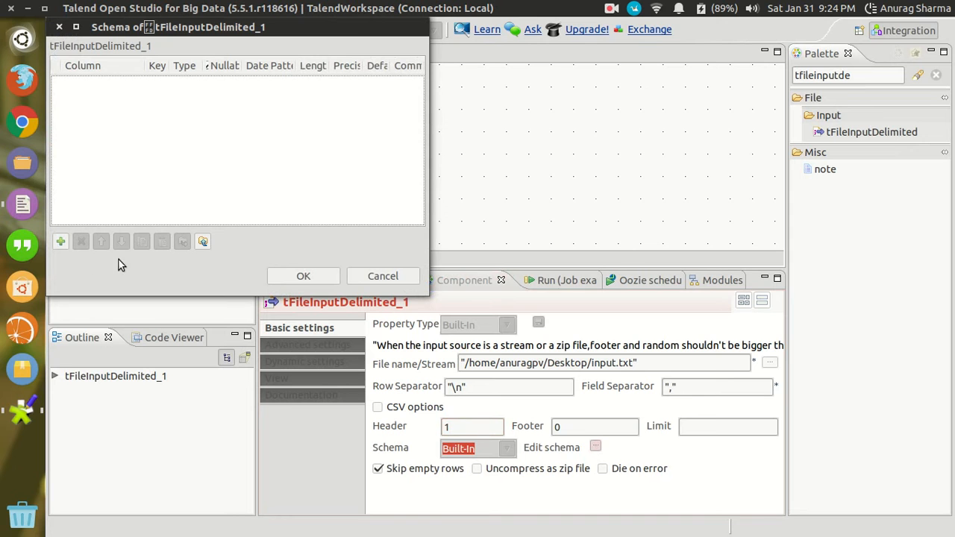
pyautogui.hotkey('alt', 'Tab')
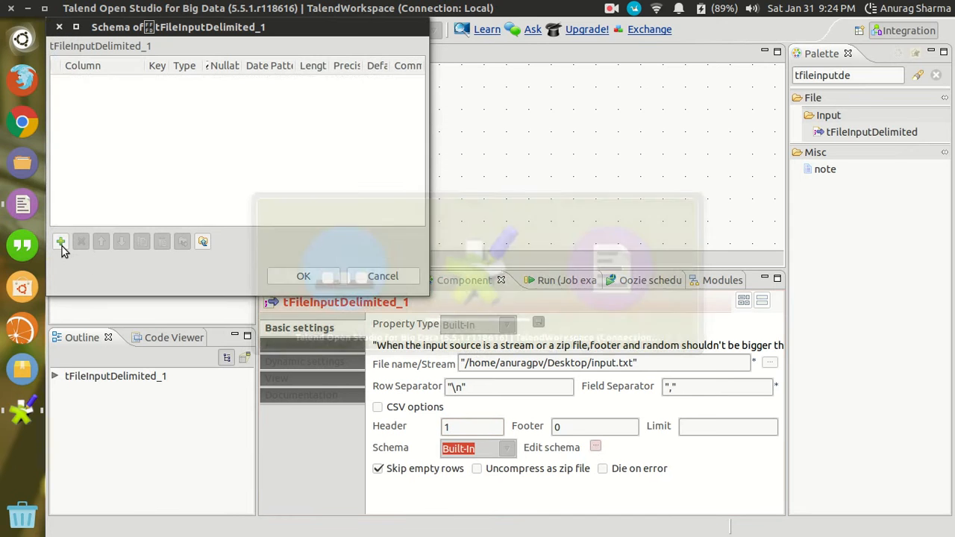
pyautogui.click(62, 243)
pyautogui.click(61, 242)
pyautogui.click(61, 243)
pyautogui.click(61, 242)
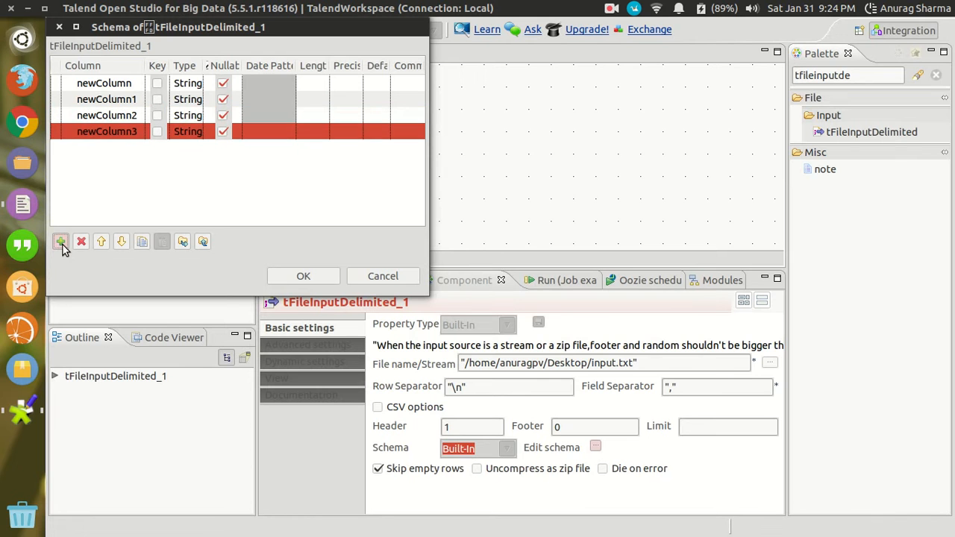
pyautogui.click(61, 243)
# Check the header row in input.txt and name the first schema column SerialNumber.
pyautogui.hotkey('alt', 'Tab')
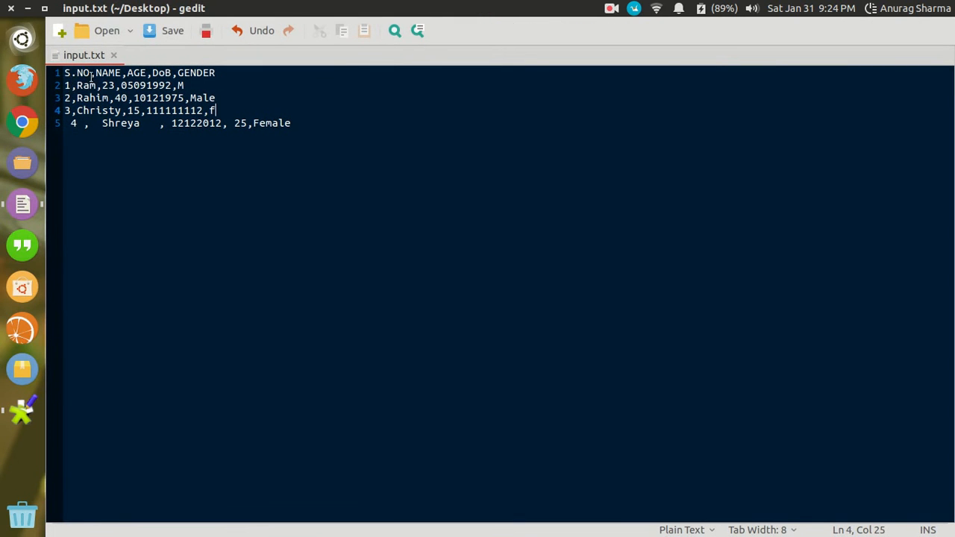
pyautogui.hotkey('alt', 'Tab')
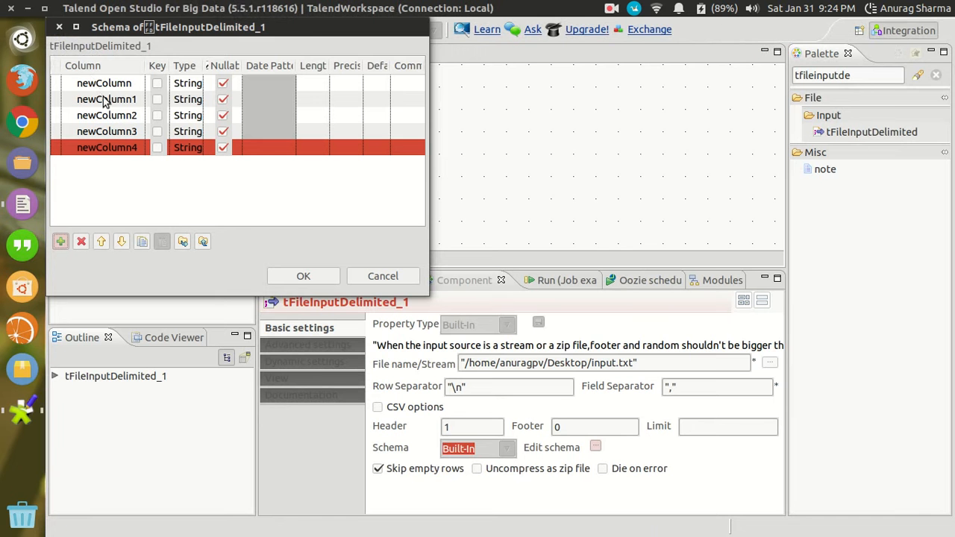
pyautogui.click(101, 84)
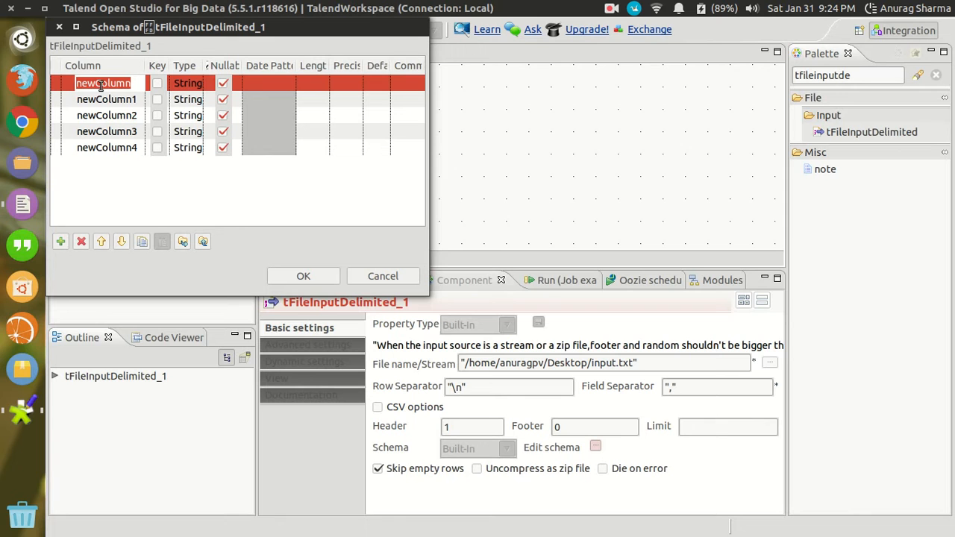
pyautogui.hotkey('alt', 'Tab')
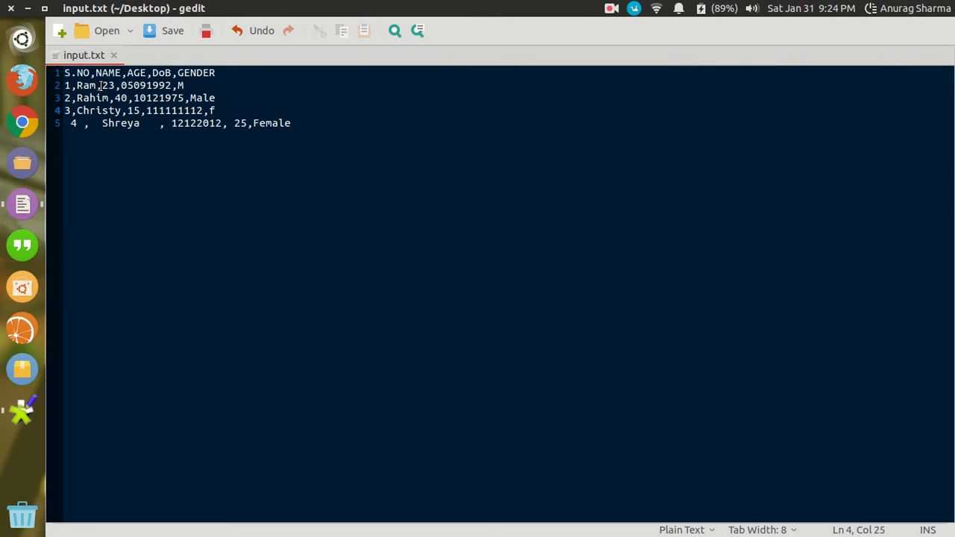
pyautogui.moveTo(65, 73); pyautogui.dragTo(239, 72)
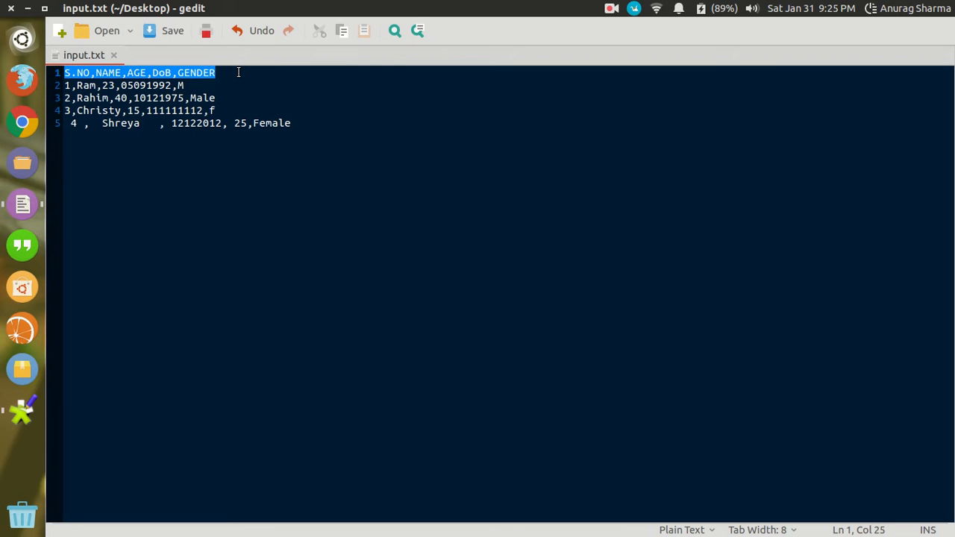
pyautogui.click(102, 72)
pyautogui.moveTo(90, 73); pyautogui.dragTo(122, 72)
pyautogui.hotkey('alt', 'Tab')
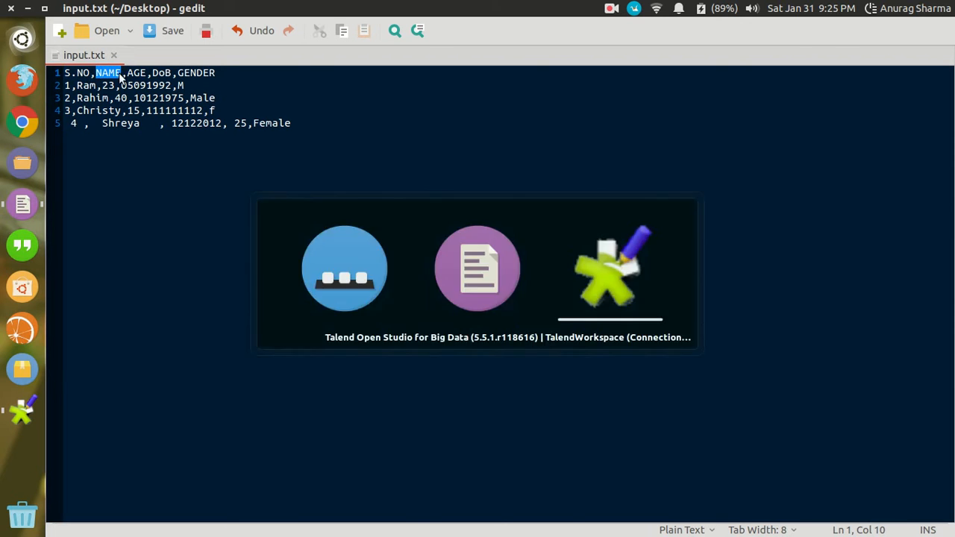
pyautogui.click(124, 85)
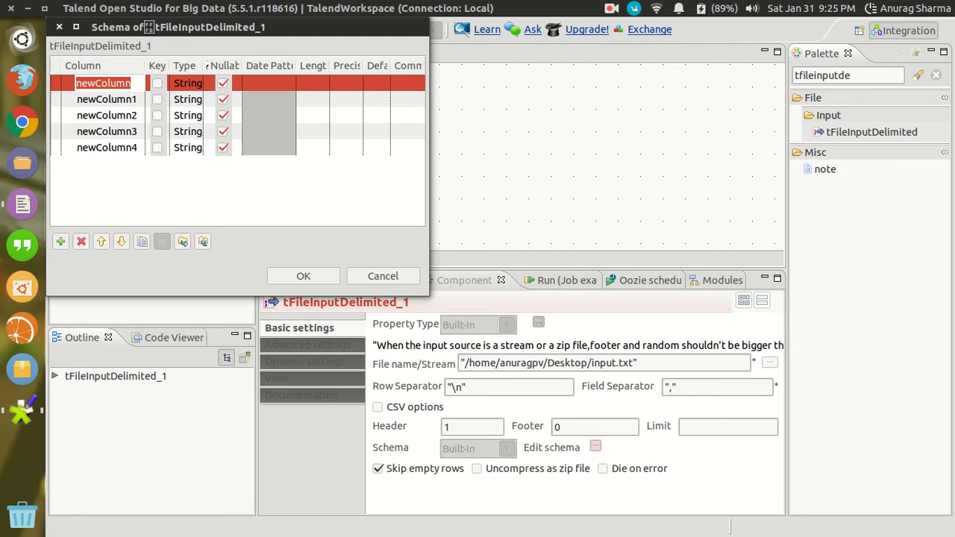
pyautogui.write('SerialNumber')
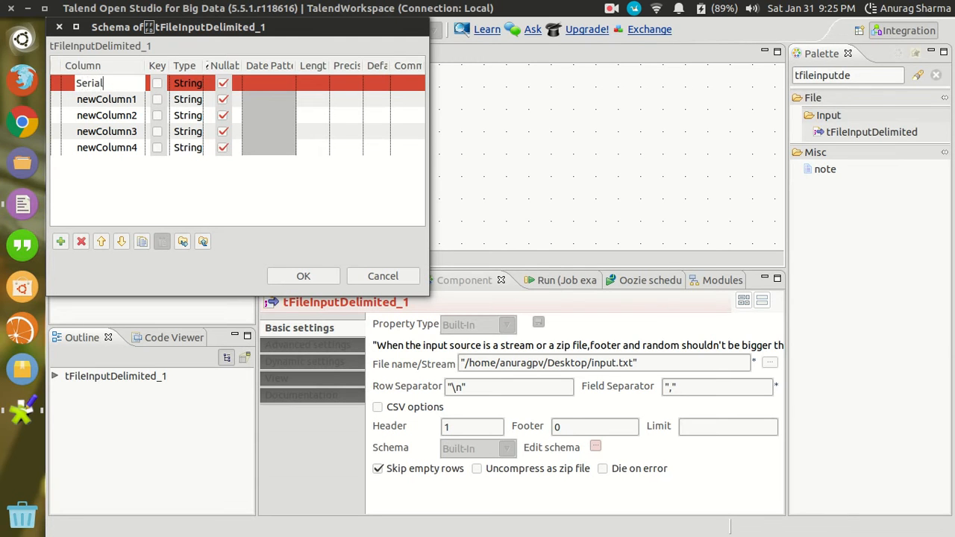
# Name the second schema column Name and the third column Age, following the header order in input.txt.
pyautogui.click(113, 100)
pyautogui.hotkey('alt', 'Tab')
pyautogui.moveTo(65, 73); pyautogui.dragTo(89, 72)
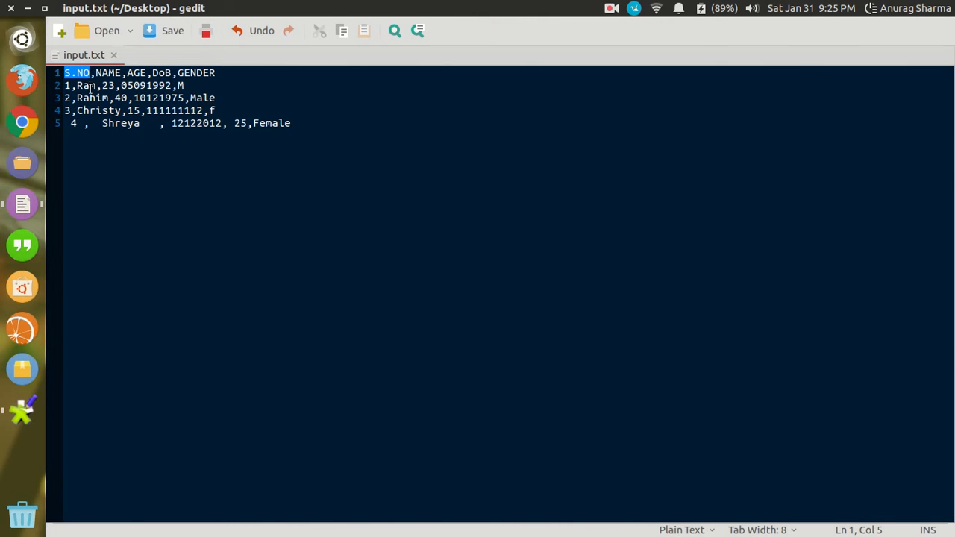
pyautogui.hotkey('alt', 'Tab')
pyautogui.click(94, 100)
pyautogui.write('Name')
pyautogui.click(110, 118)
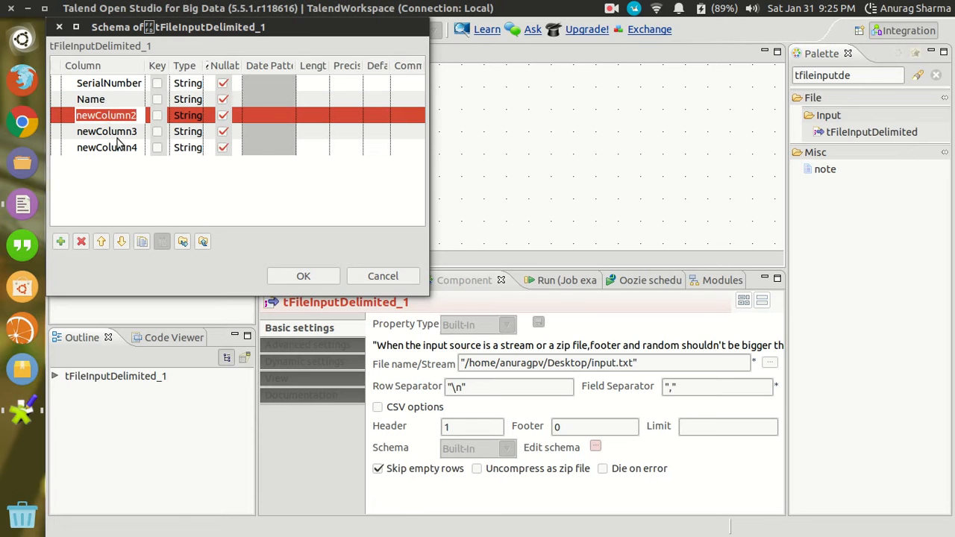
pyautogui.write('Age')
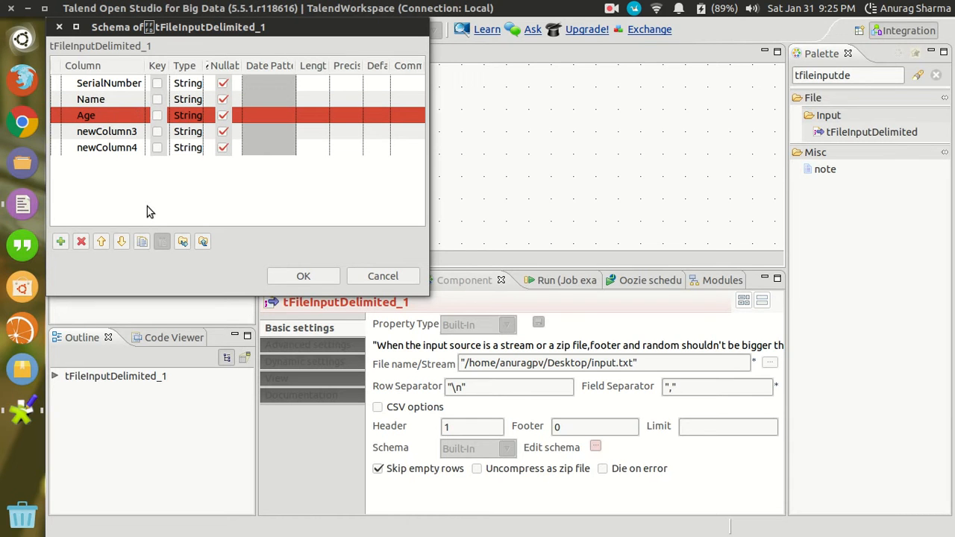
# Name the fourth schema column DOB and the fifth Sex, widen the type column, and accept the delimited input's schema.
pyautogui.hotkey('alt', 'Tab')
pyautogui.hotkey('alt', 'Tab')
pyautogui.click(105, 131)
pyautogui.write('DOB')
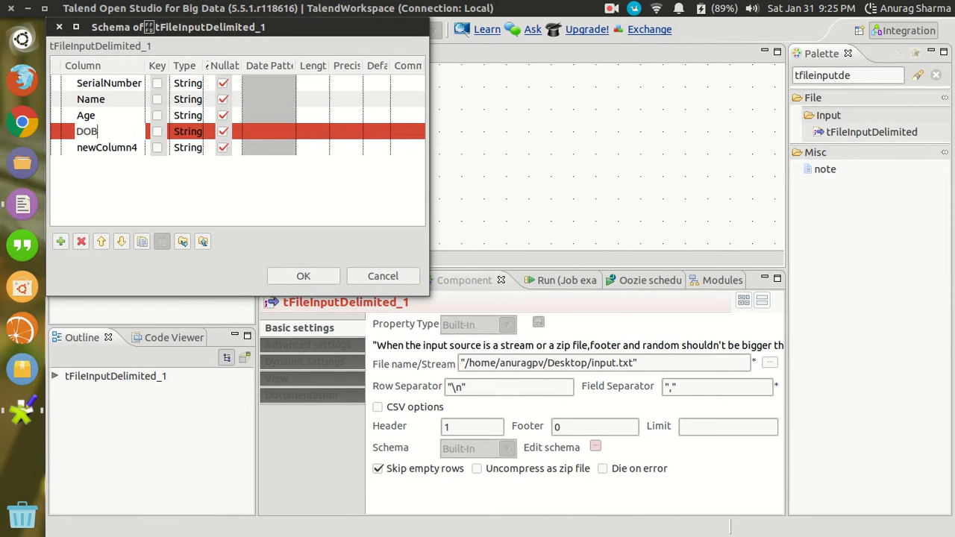
pyautogui.click(81, 147)
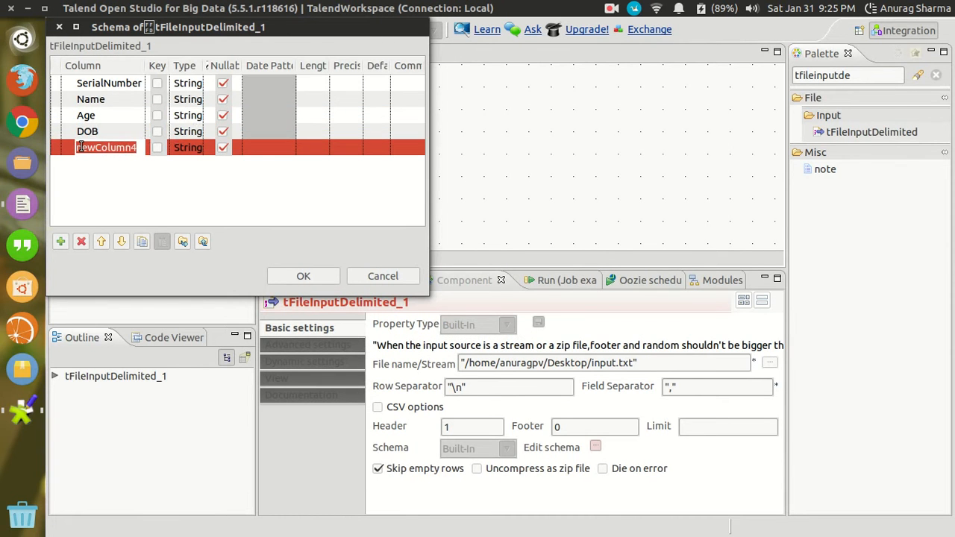
pyautogui.write('Sex')
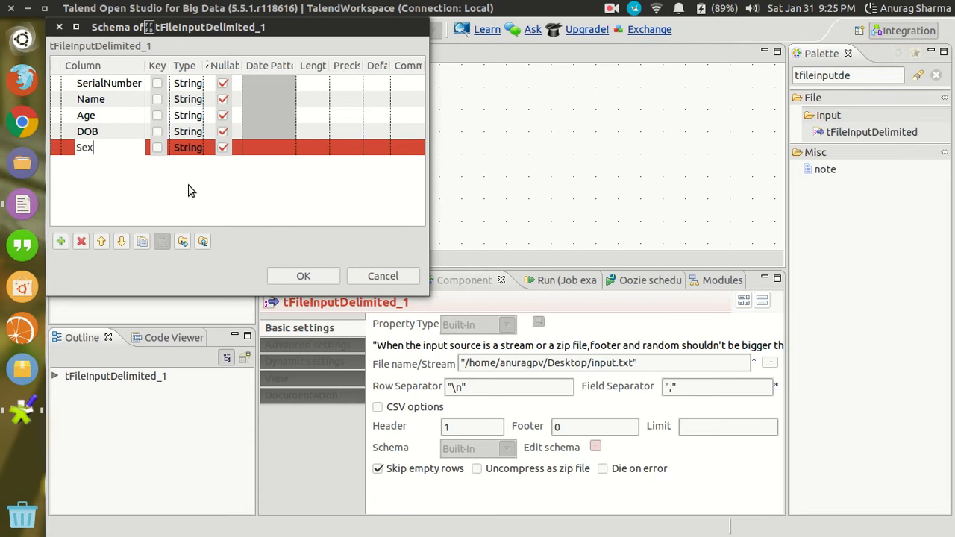
pyautogui.moveTo(205, 66); pyautogui.dragTo(230, 65)
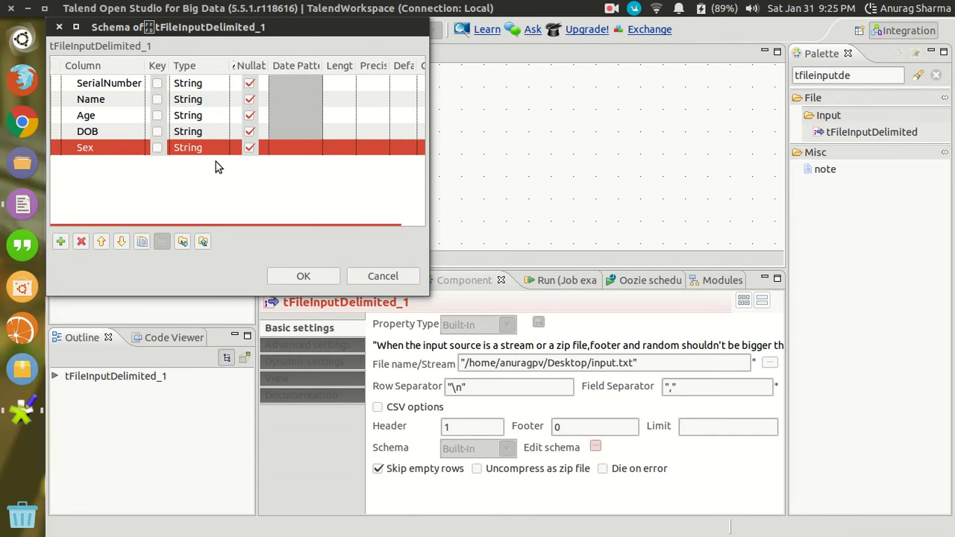
pyautogui.click(305, 276)
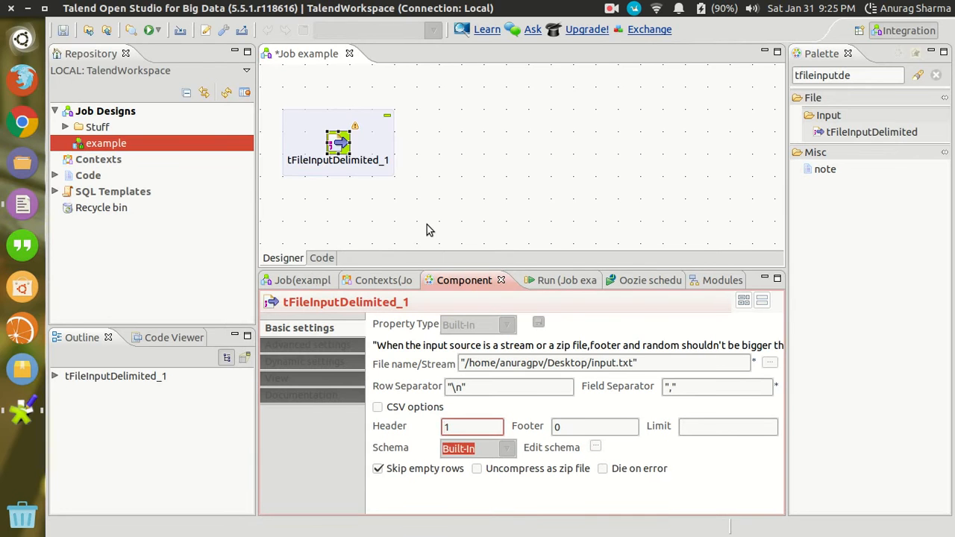
# Find the tLogRow component and place it on the job canvas to the right of the delimited input.
pyautogui.doubleClick(856, 77)
pyautogui.write('tlo')
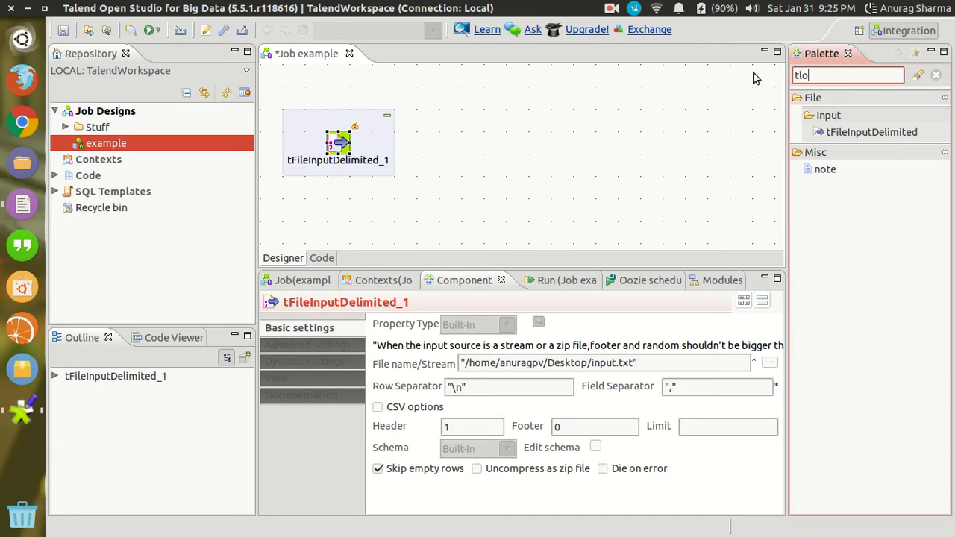
pyautogui.write('grow')
pyautogui.press('Return')
pyautogui.moveTo(835, 114); pyautogui.dragTo(506, 139)
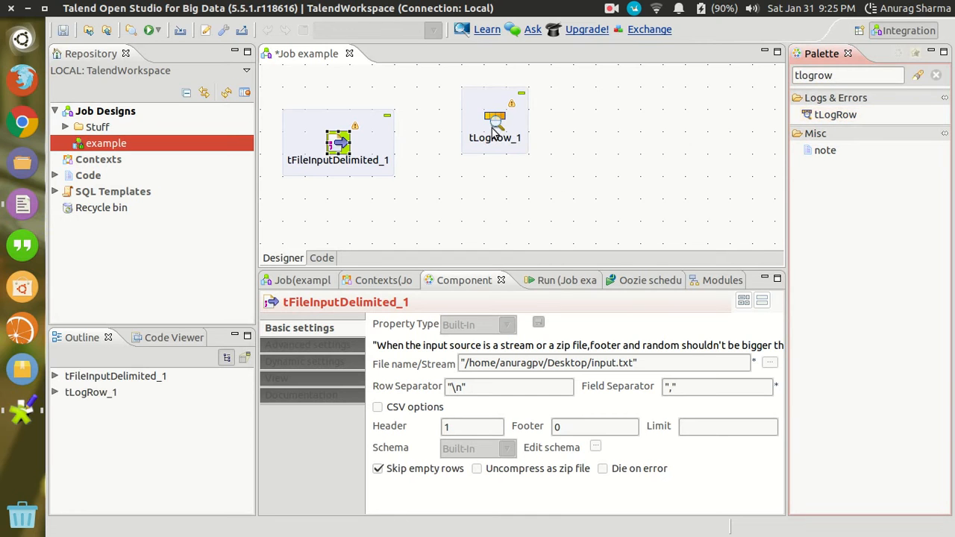
pyautogui.click(492, 133)
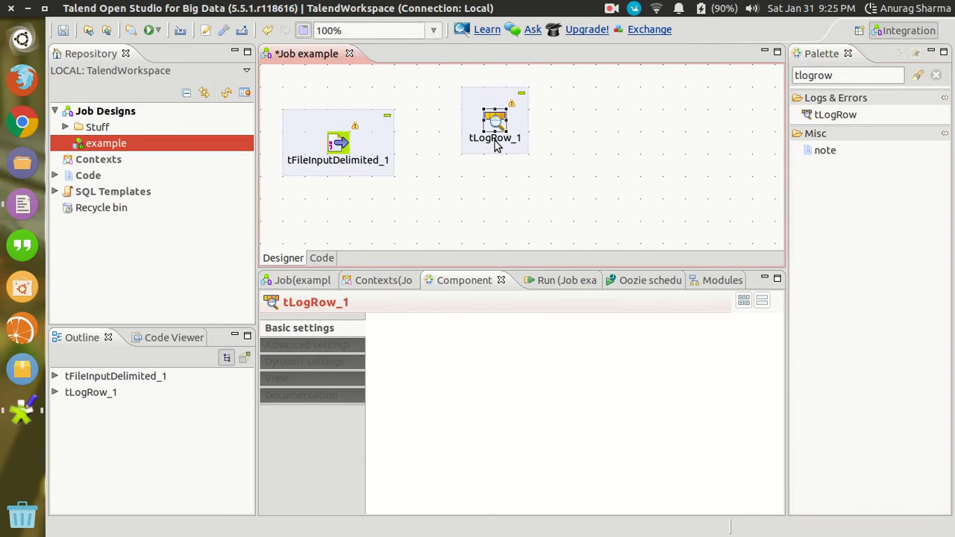
# Connect the delimited input to tLogRow with a Main row link and align tLogRow level with the input.
pyautogui.click(337, 144)
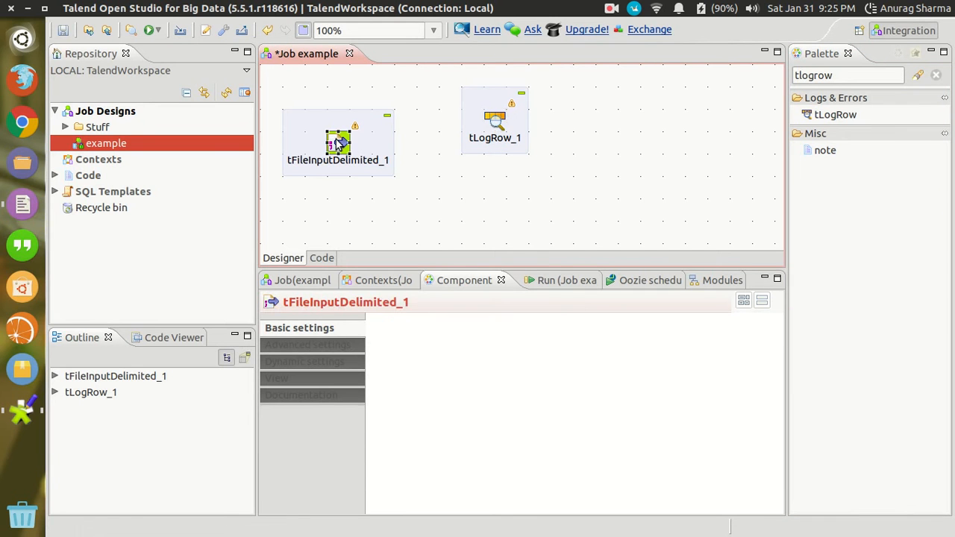
pyautogui.rightClick(337, 144)
pyautogui.moveTo(362, 149)
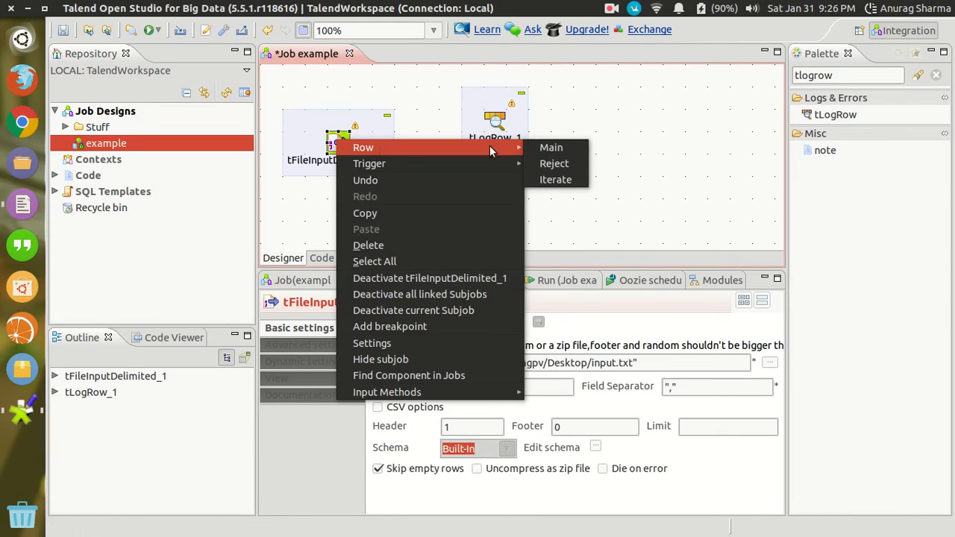
pyautogui.click(550, 147)
pyautogui.click(494, 119)
pyautogui.click(493, 119)
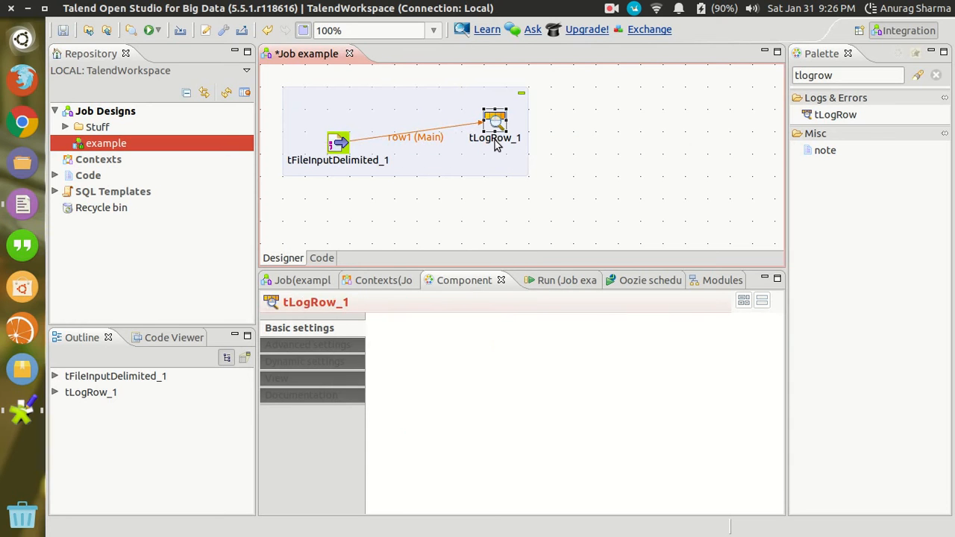
pyautogui.moveTo(497, 147); pyautogui.dragTo(499, 144)
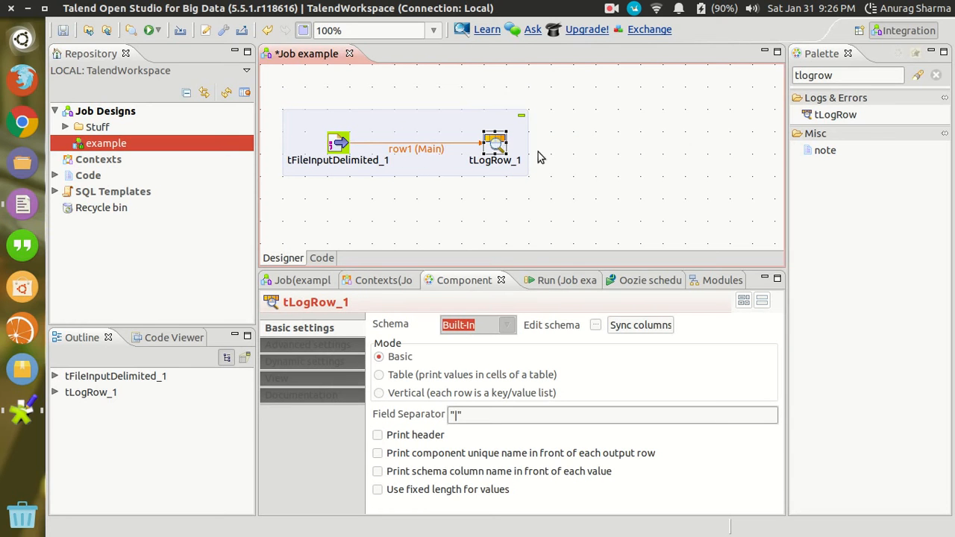
# Check tLogRow's input and output schemas, and set its output mode to Table (print values in cells of a table).
pyautogui.doubleClick(498, 147)
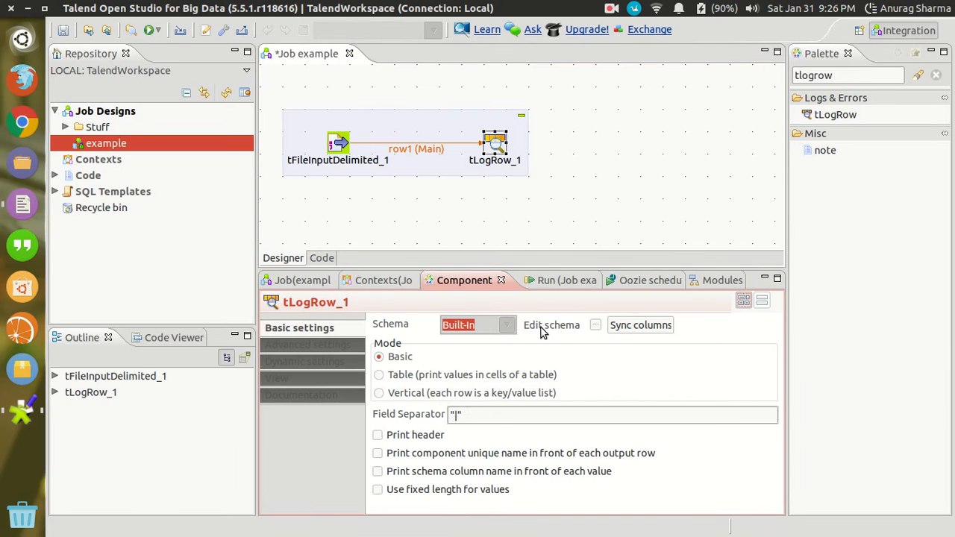
pyautogui.click(596, 326)
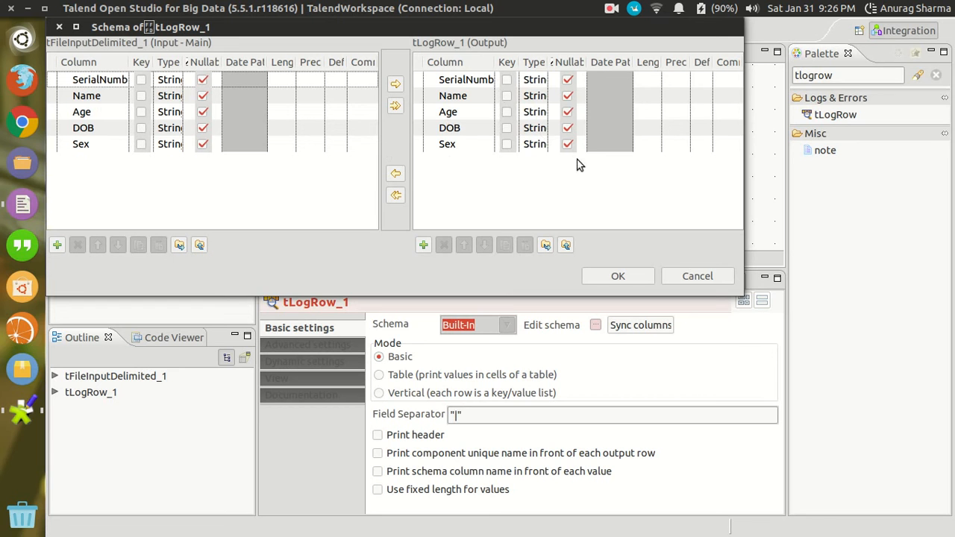
pyautogui.click(59, 27)
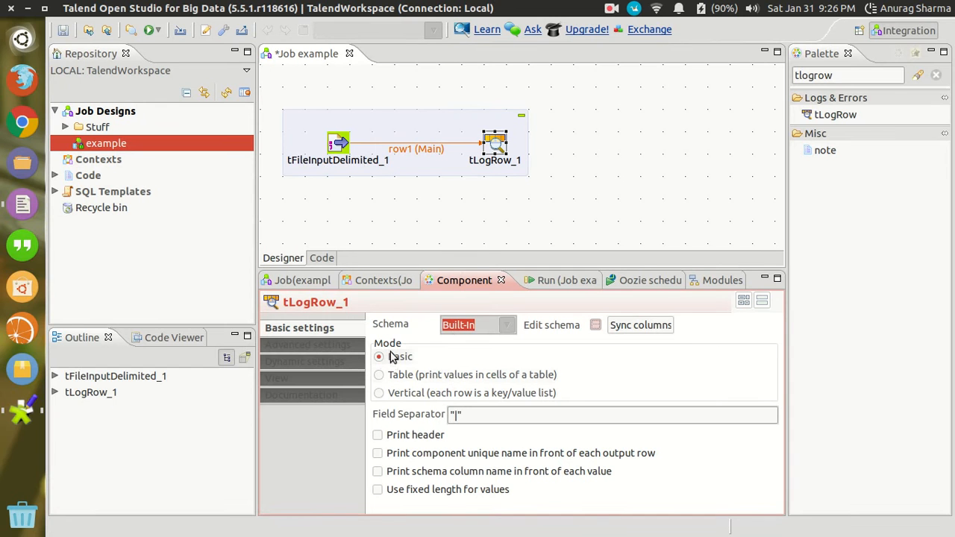
pyautogui.click(398, 376)
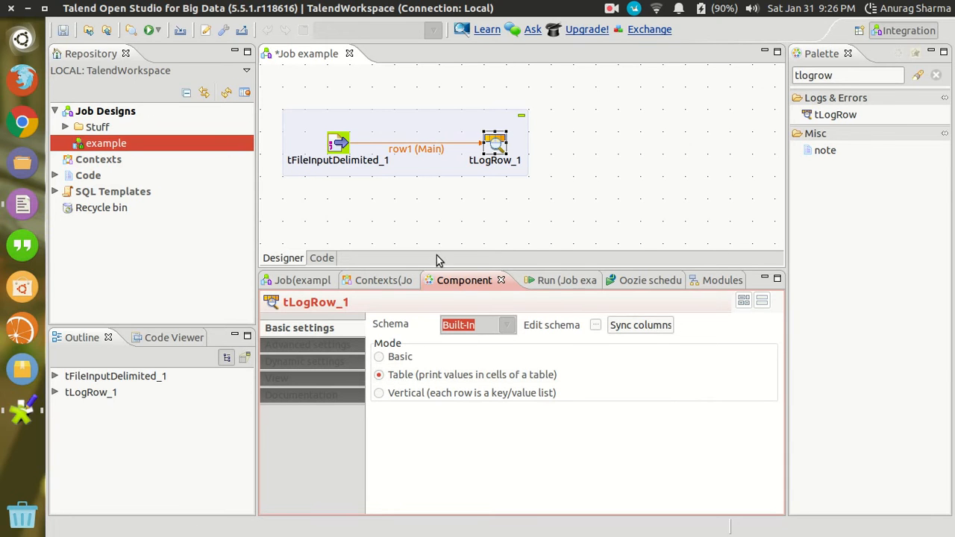
# Save the example job and run it.
pyautogui.click(428, 228)
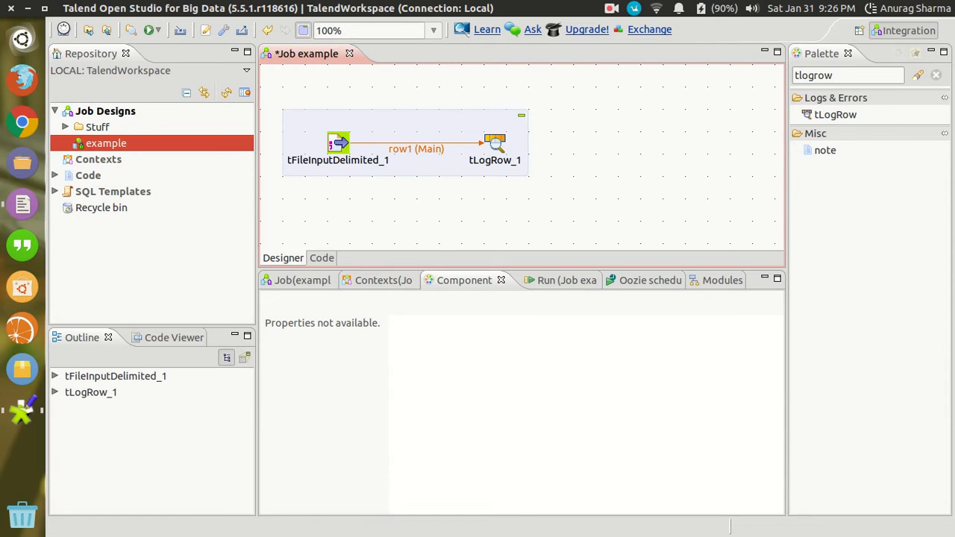
pyautogui.click(63, 29)
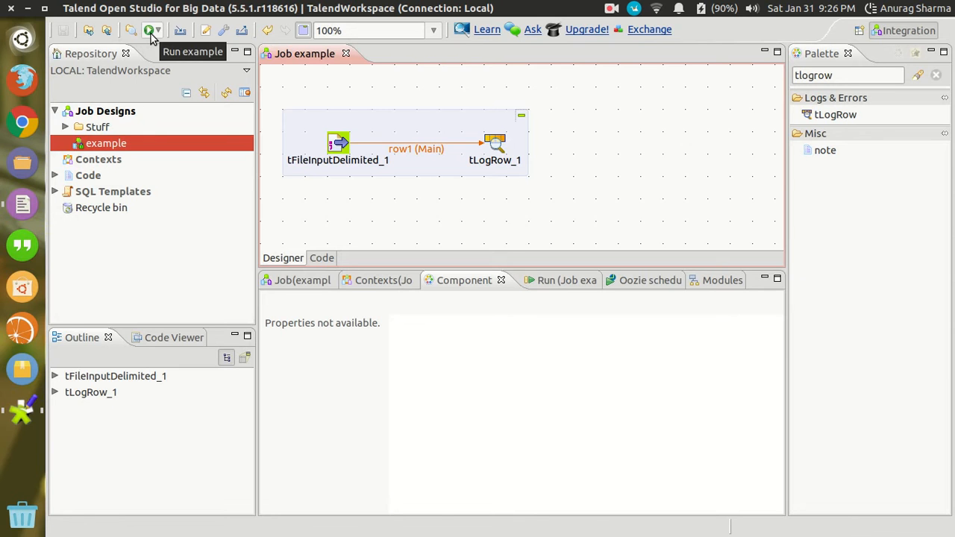
pyautogui.click(150, 31)
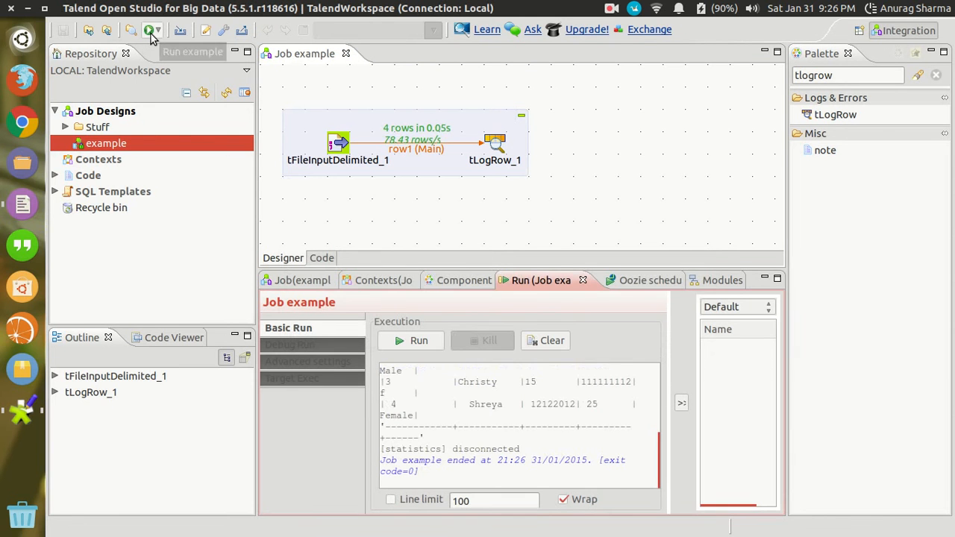
# Examine the tLogRow title, column headers and data rows in the enlarged run output, and restore the normal layout.
pyautogui.doubleClick(536, 283)
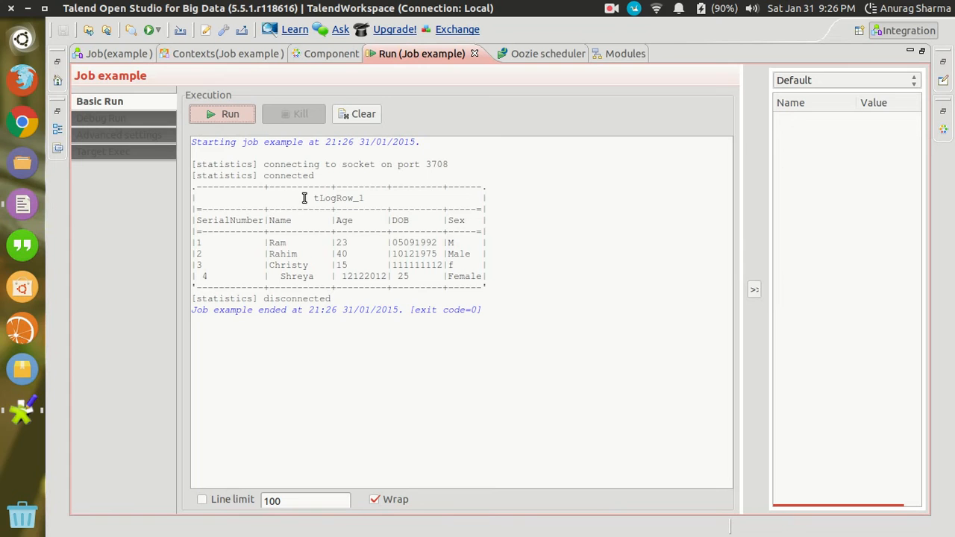
pyautogui.moveTo(302, 198); pyautogui.dragTo(377, 200)
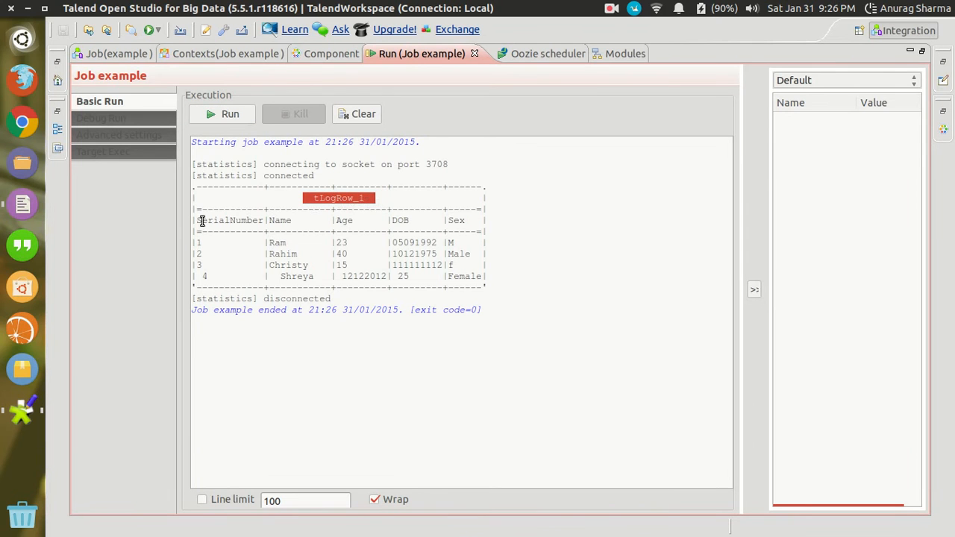
pyautogui.moveTo(197, 220); pyautogui.dragTo(491, 223)
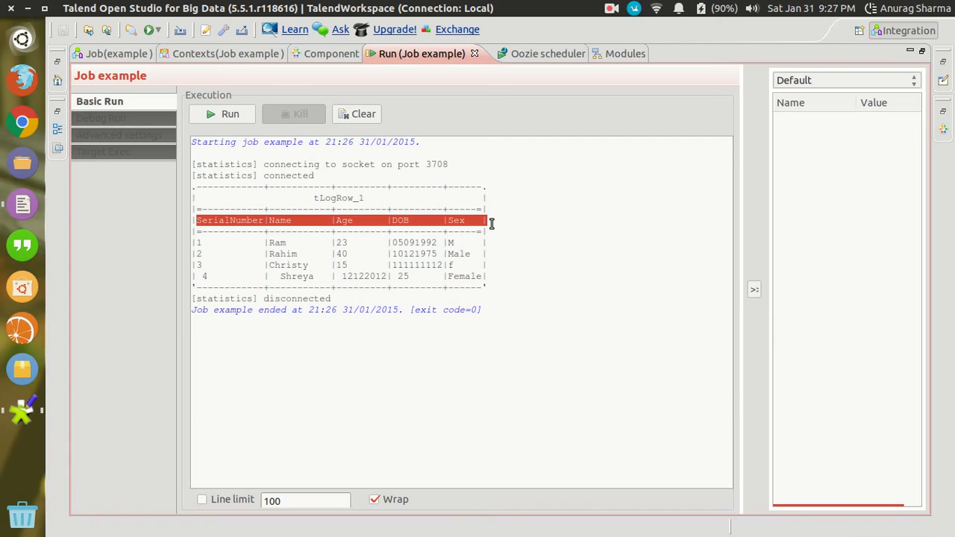
pyautogui.click(434, 237)
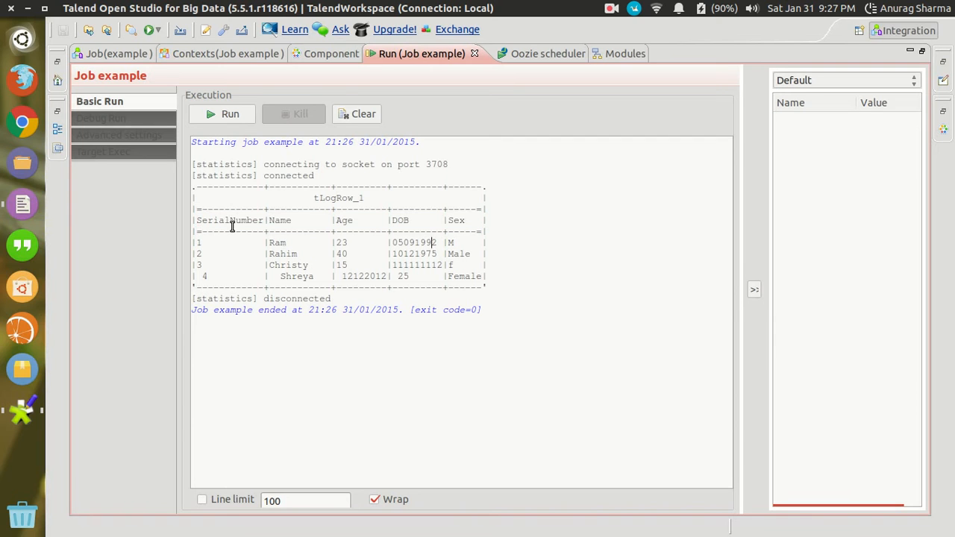
pyautogui.moveTo(196, 220); pyautogui.dragTo(468, 221)
pyautogui.click(197, 244)
pyautogui.moveTo(197, 244); pyautogui.dragTo(509, 286)
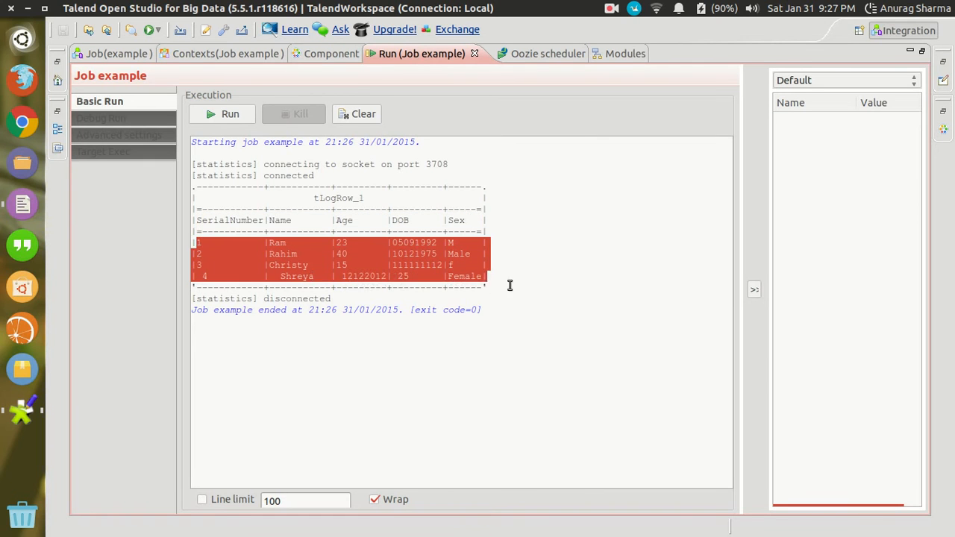
pyautogui.click(509, 285)
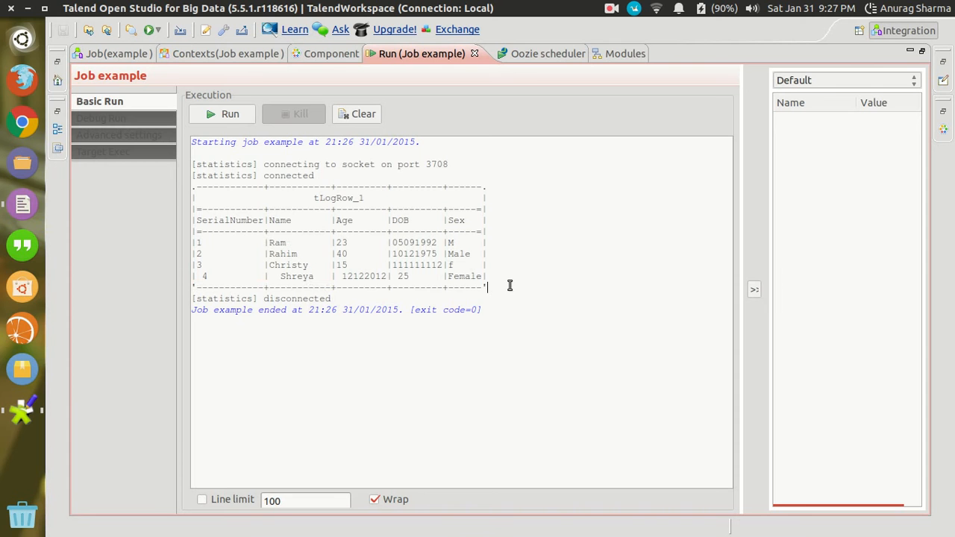
pyautogui.doubleClick(386, 59)
pyautogui.doubleClick(386, 59)
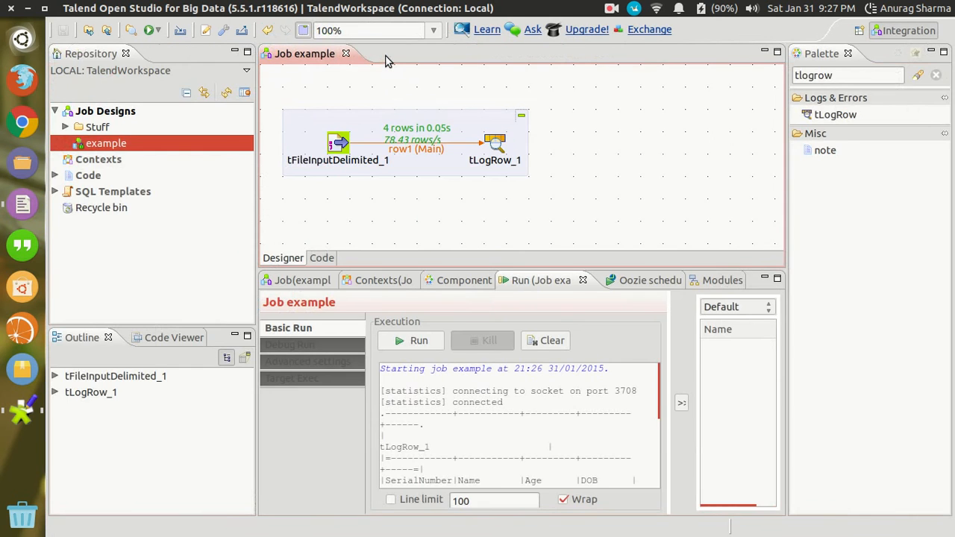
pyautogui.doubleClick(387, 59)
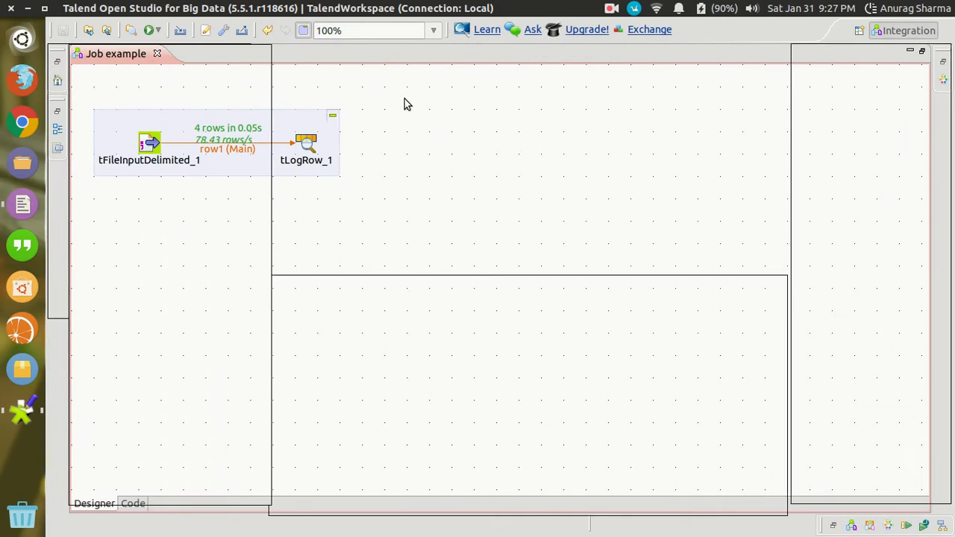
pyautogui.doubleClick(122, 58)
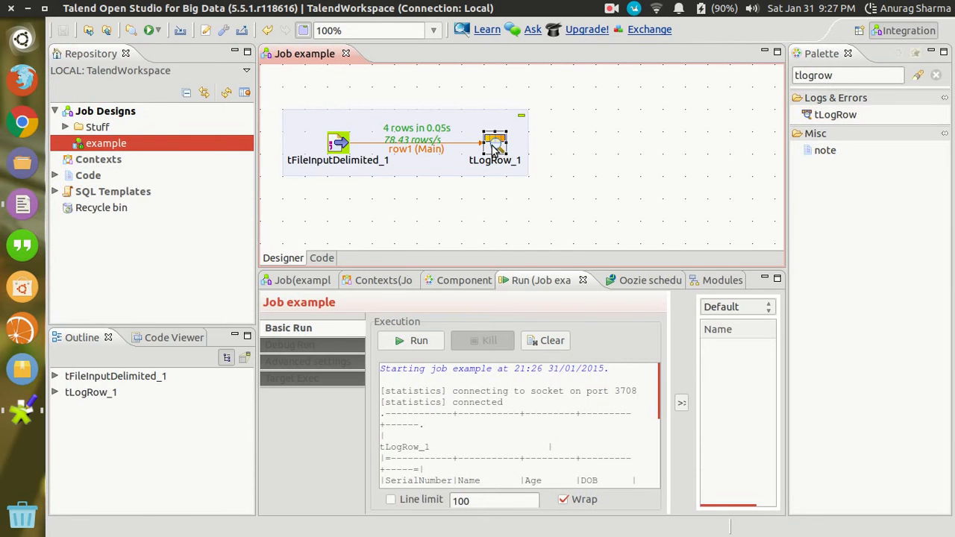
pyautogui.click(465, 146)
pyautogui.press('Delete')
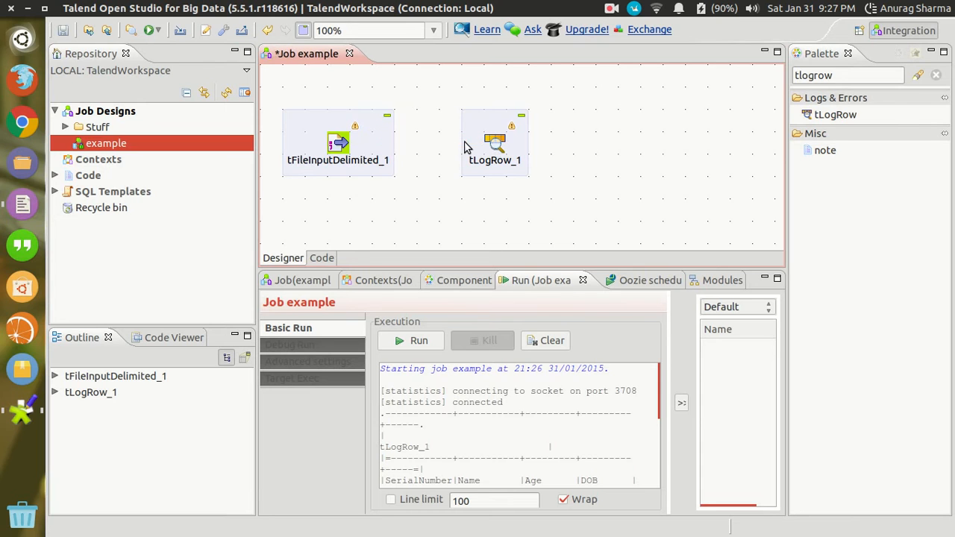
pyautogui.moveTo(497, 144); pyautogui.dragTo(661, 143)
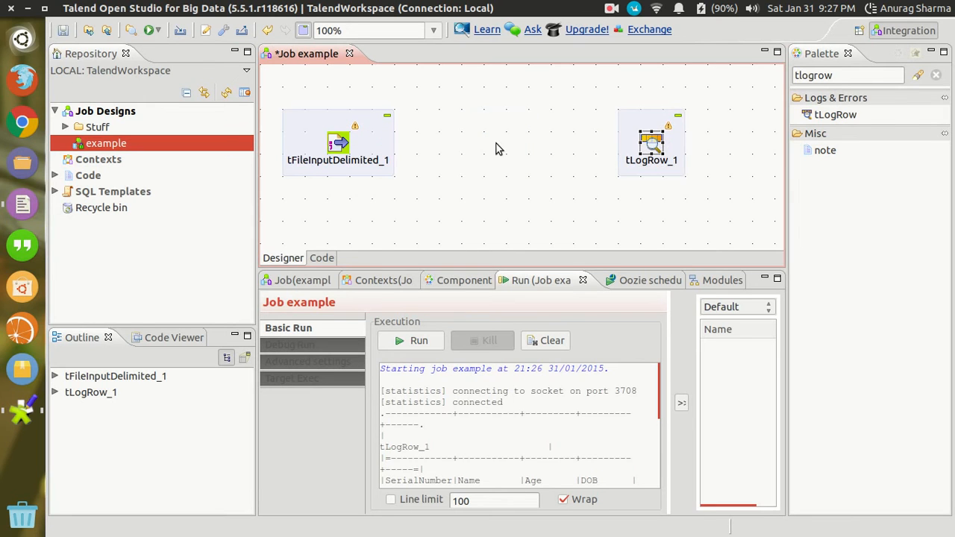
pyautogui.hotkey('ctrl', 'z')
pyautogui.hotkey('ctrl', 'z')
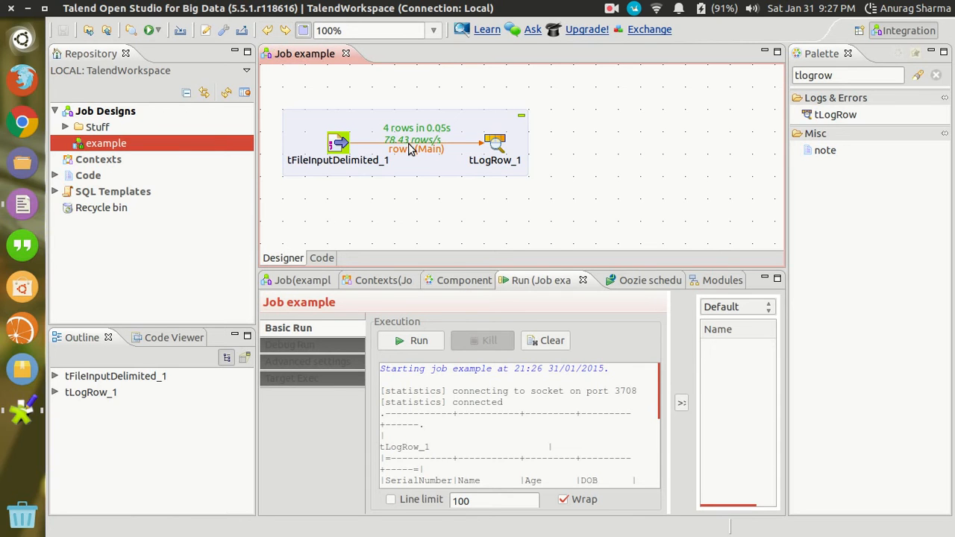
# Delete the Main row link between the delimited input and tLogRow, and switch to the generated code and back to the design.
pyautogui.click(371, 148)
pyautogui.click(371, 148)
pyautogui.press('Delete')
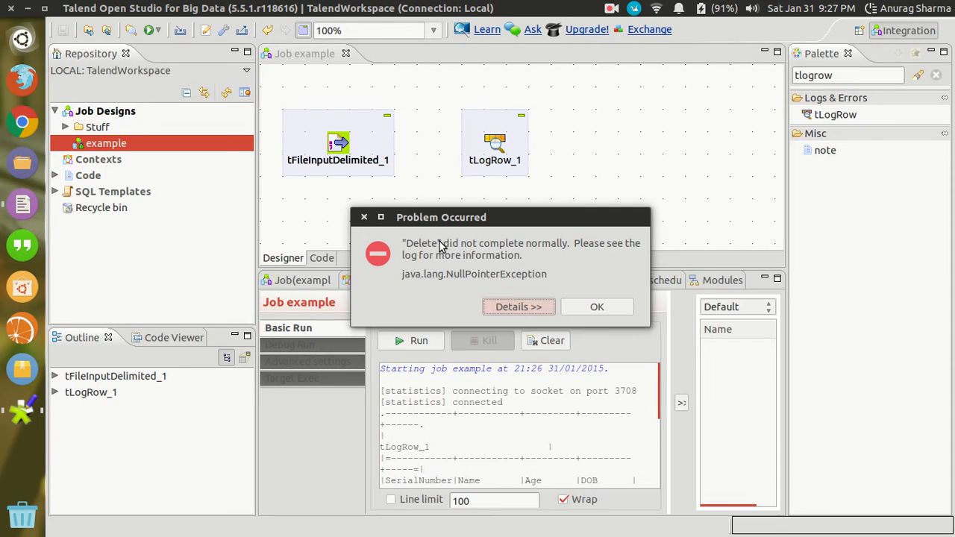
pyautogui.click(580, 308)
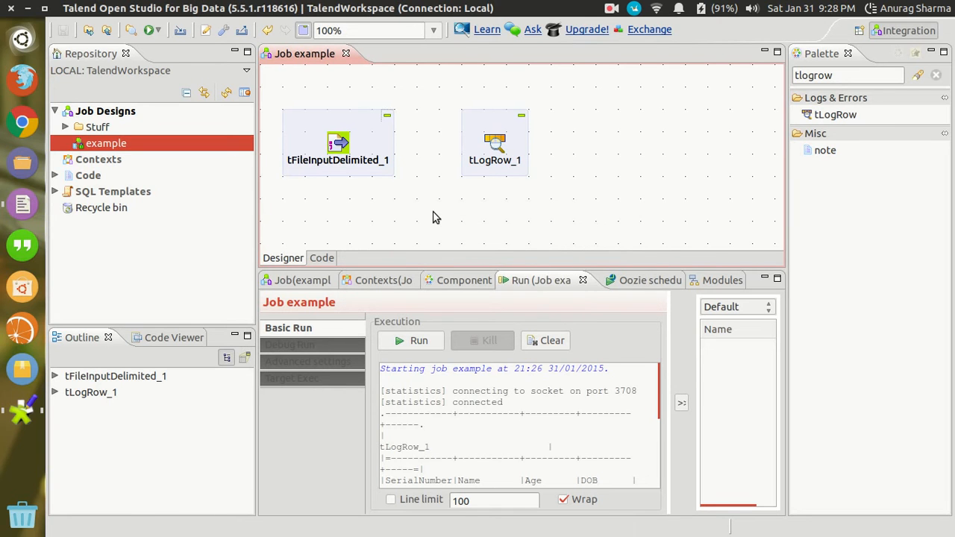
pyautogui.click(323, 258)
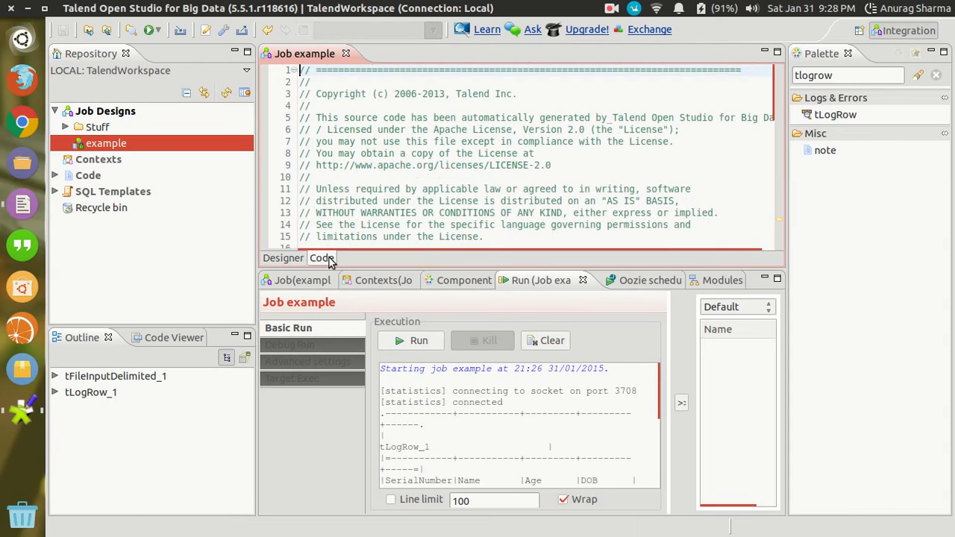
pyautogui.click(289, 258)
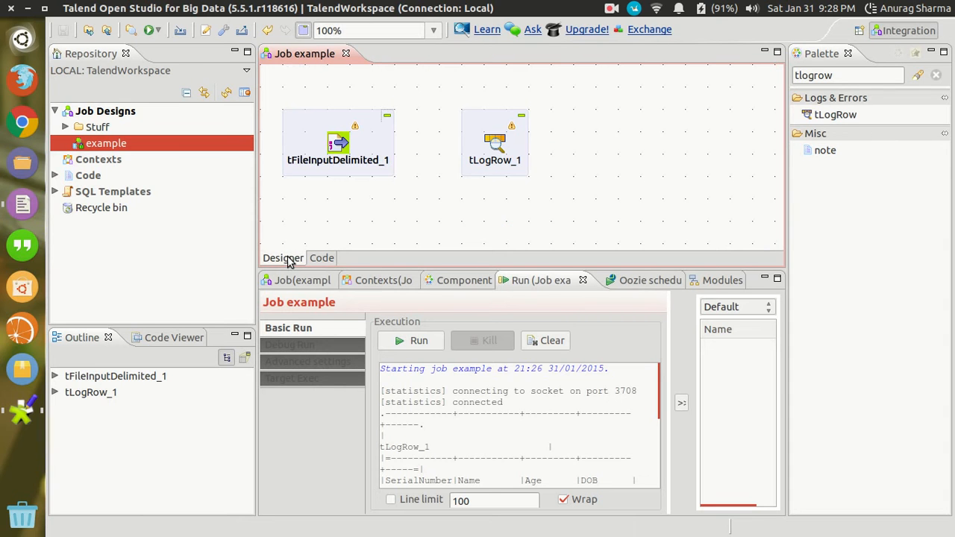
# Move the tLogRow component farther away from the delimited input to leave room between them.
pyautogui.moveTo(496, 140); pyautogui.dragTo(631, 163)
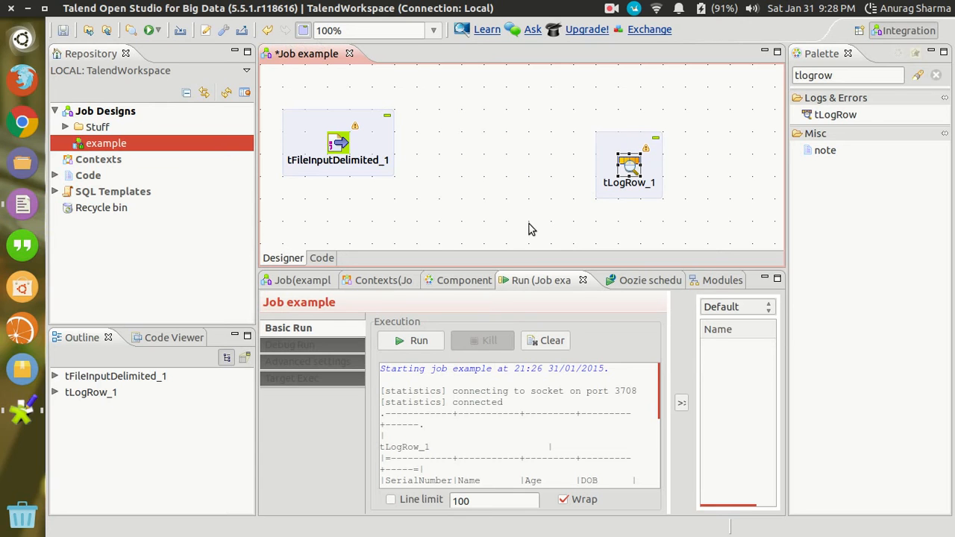
pyautogui.doubleClick(836, 76)
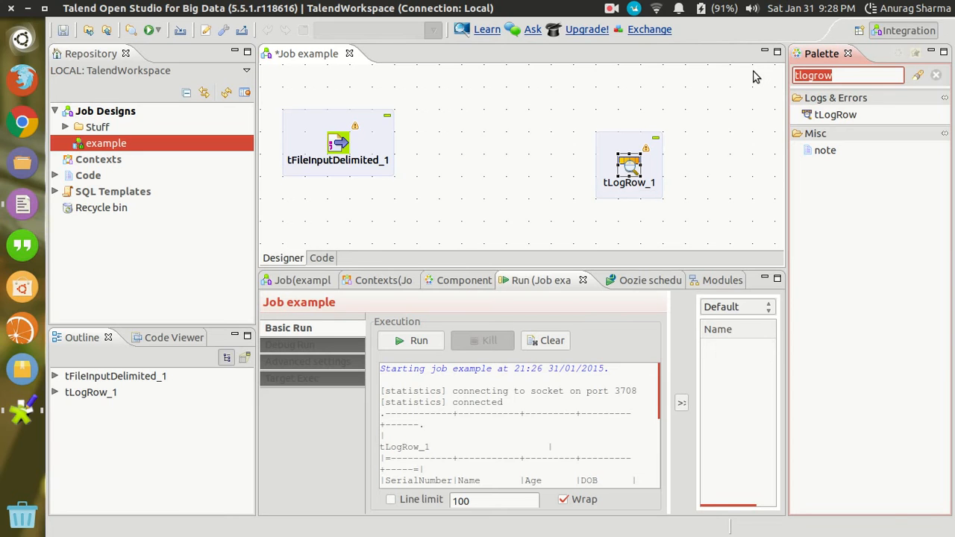
# Switch to input.txt in gedit and examine the DoB values of the first and third records.
pyautogui.hotkey('alt', 'Tab')
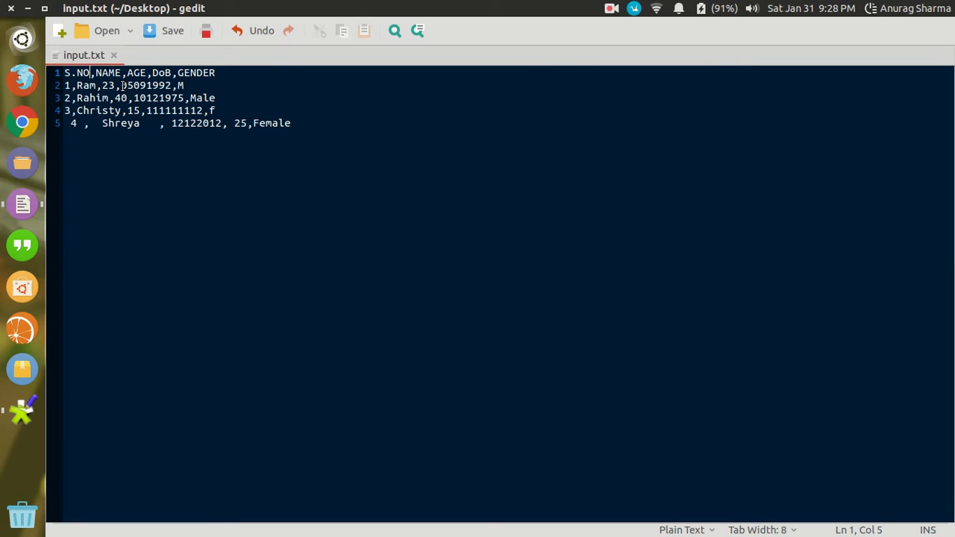
pyautogui.moveTo(122, 85); pyautogui.dragTo(175, 86)
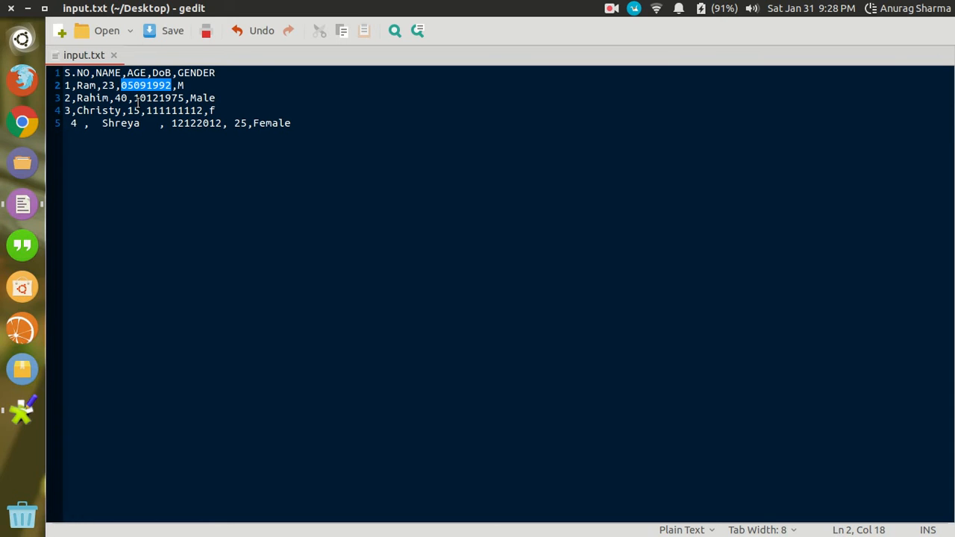
pyautogui.moveTo(147, 110); pyautogui.dragTo(204, 110)
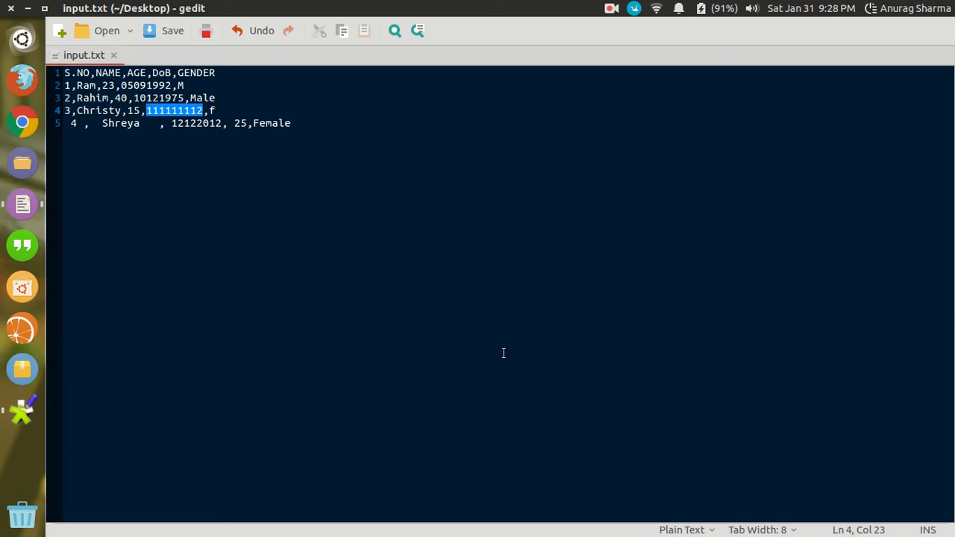
pyautogui.click(151, 121)
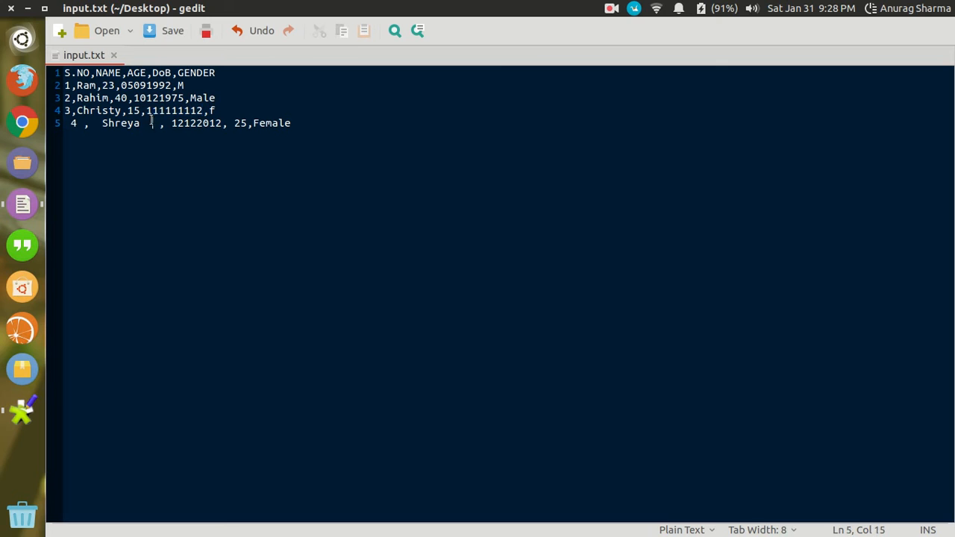
pyautogui.moveTo(158, 110); pyautogui.dragTo(207, 113)
pyautogui.click(243, 138)
pyautogui.moveTo(229, 111); pyautogui.dragTo(58, 112)
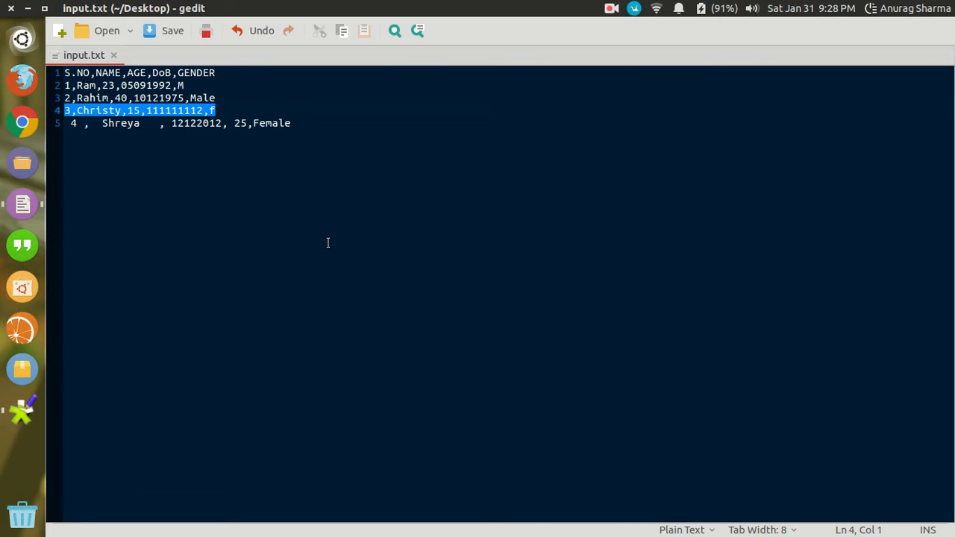
# Switch back to Talend, search the component palette for tfilter, and place a tFilterRow between the delimited input and tLogRow.
pyautogui.hotkey('alt', 'Tab')
pyautogui.doubleClick(858, 76)
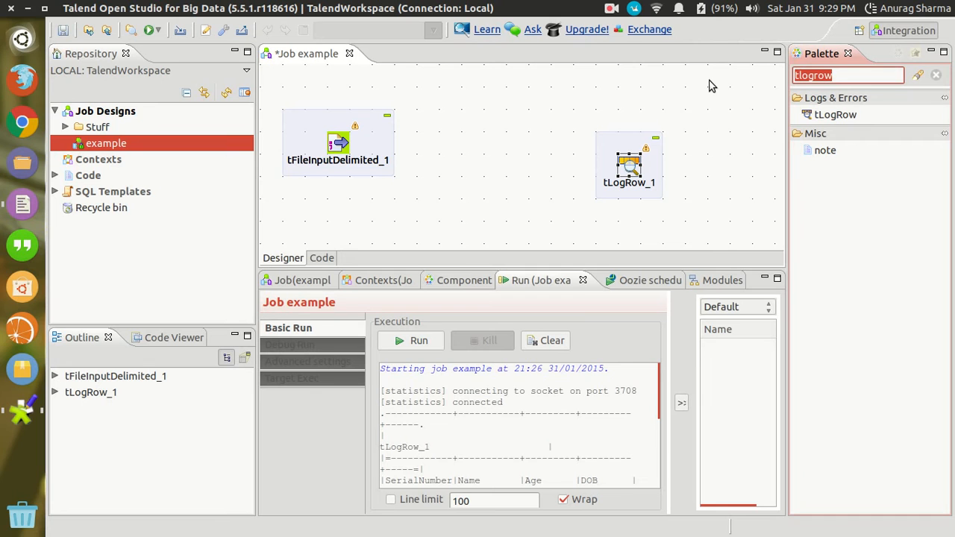
pyautogui.write('tfilter')
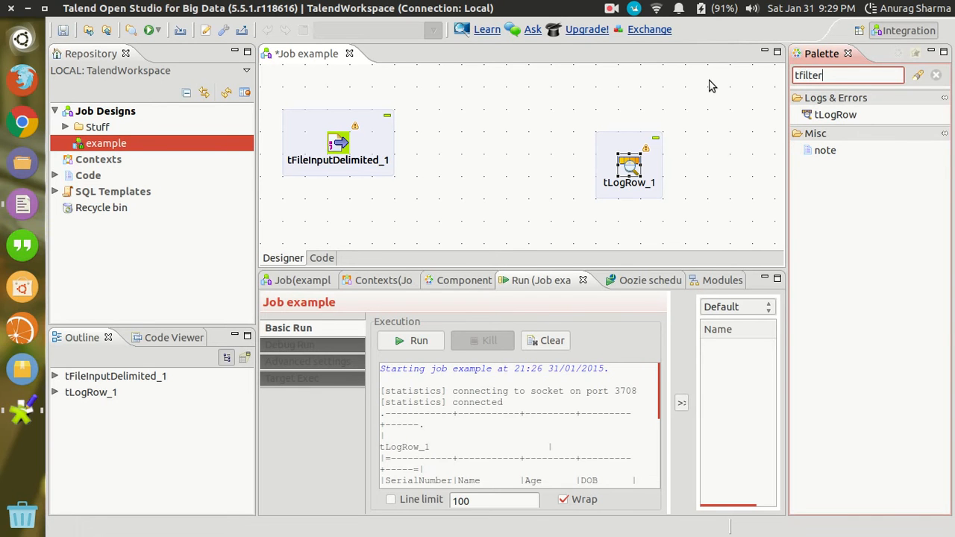
pyautogui.press('Return')
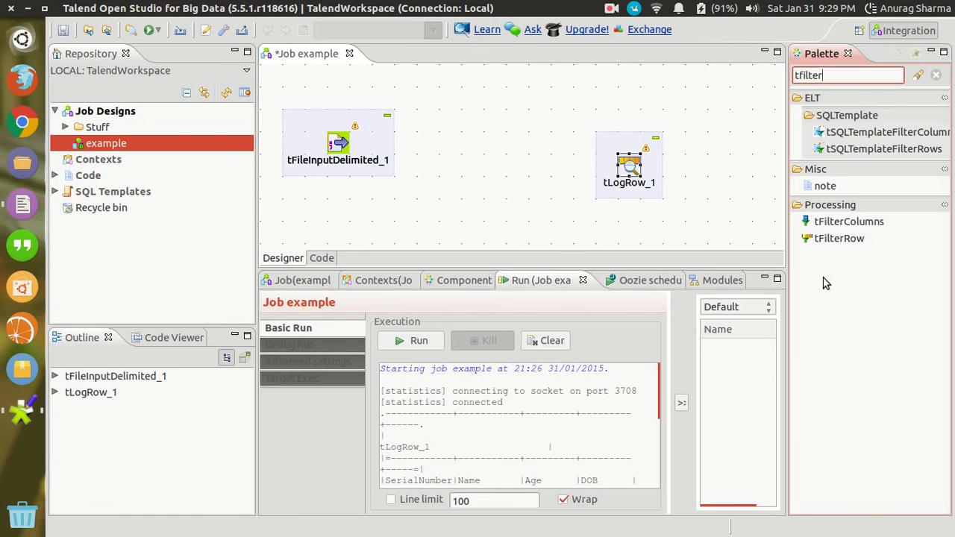
pyautogui.moveTo(842, 248); pyautogui.dragTo(463, 150)
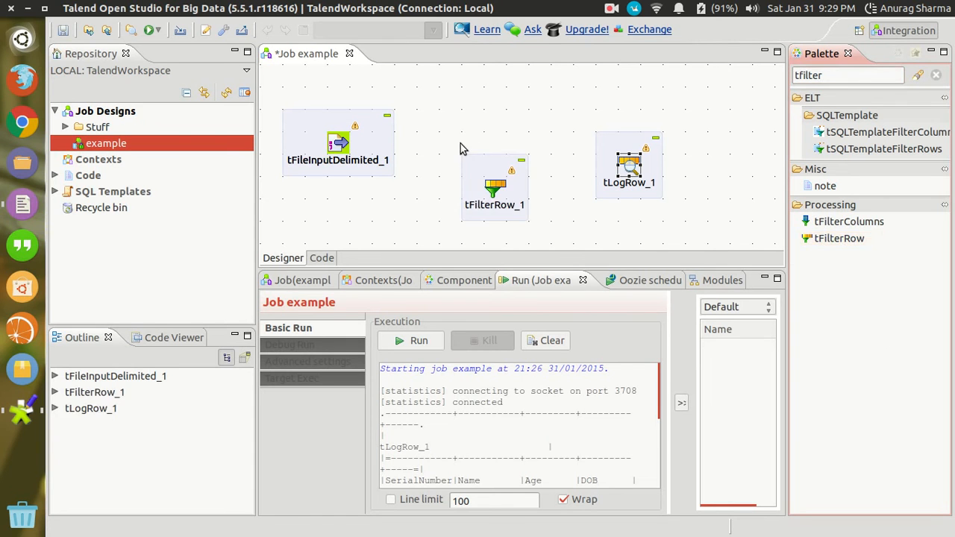
pyautogui.click(489, 186)
pyautogui.moveTo(489, 187); pyautogui.dragTo(467, 142)
# Link the delimited input to tFilterRow with a Main row.
pyautogui.rightClick(339, 143)
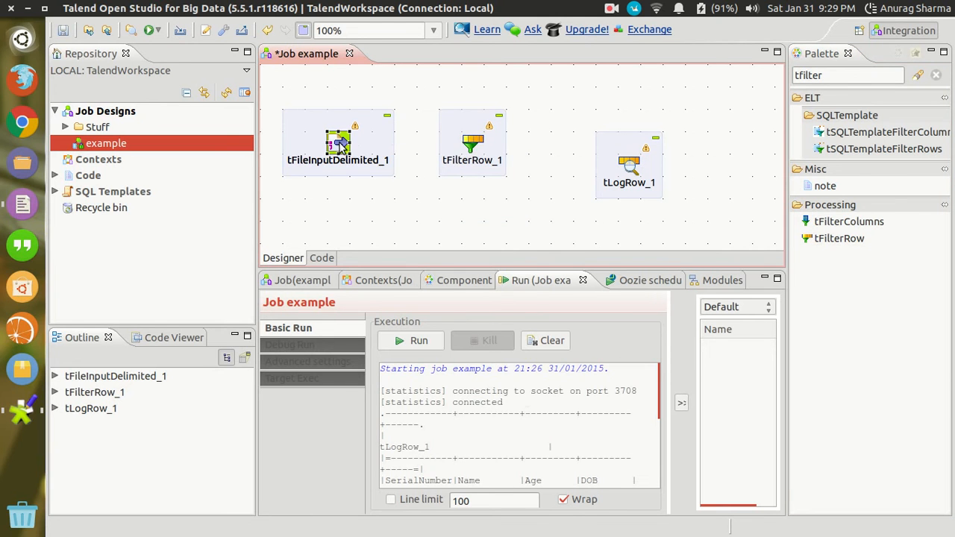
pyautogui.moveTo(525, 156)
pyautogui.click(470, 145)
# Add a condition to tFilterRow and set its input column to DOB.
pyautogui.doubleClick(472, 146)
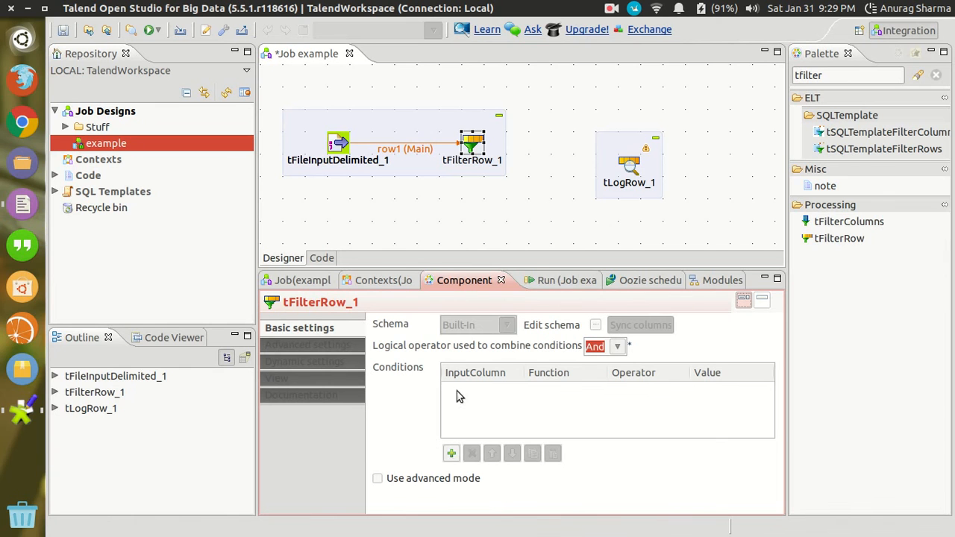
pyautogui.click(451, 453)
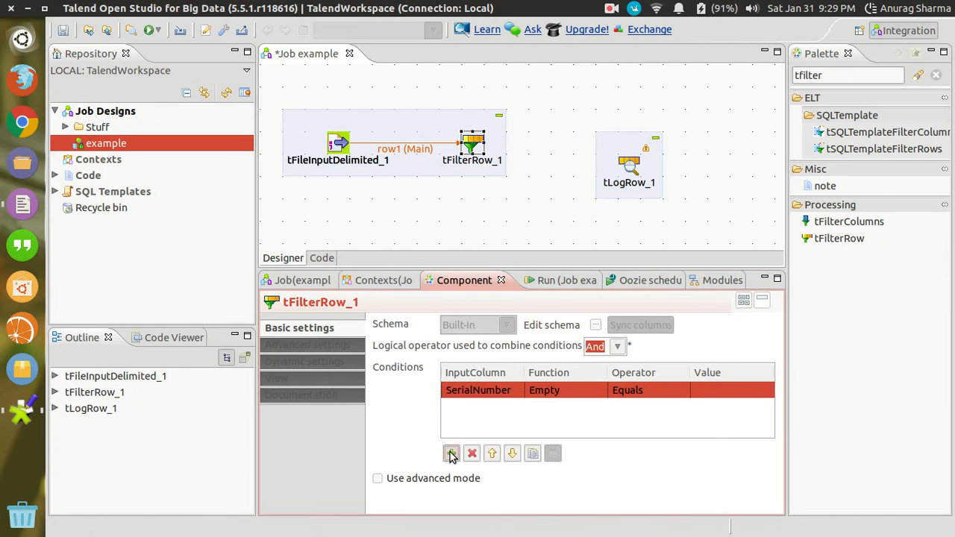
pyautogui.click(501, 394)
pyautogui.click(516, 389)
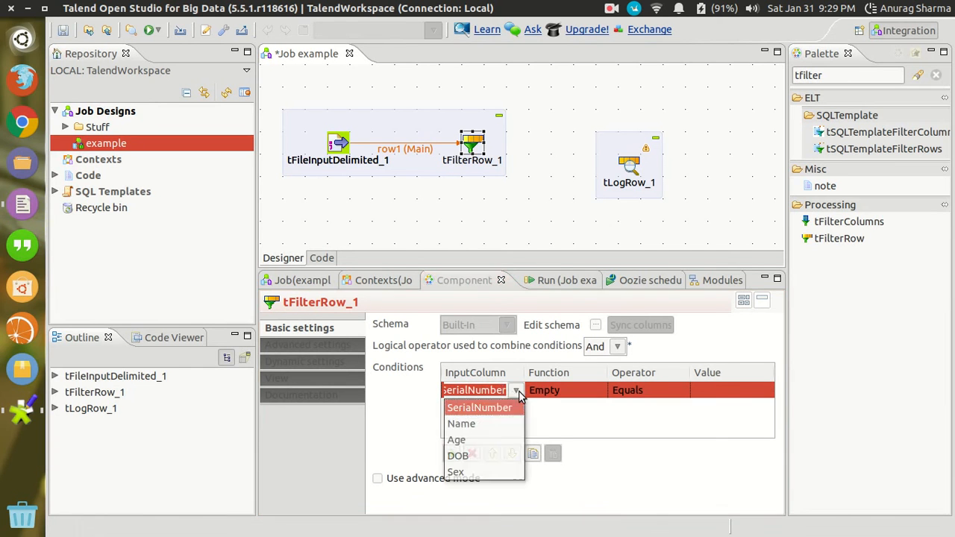
pyautogui.click(471, 456)
# Set the DOB condition's function to Length and its comparison value to 8.
pyautogui.click(550, 394)
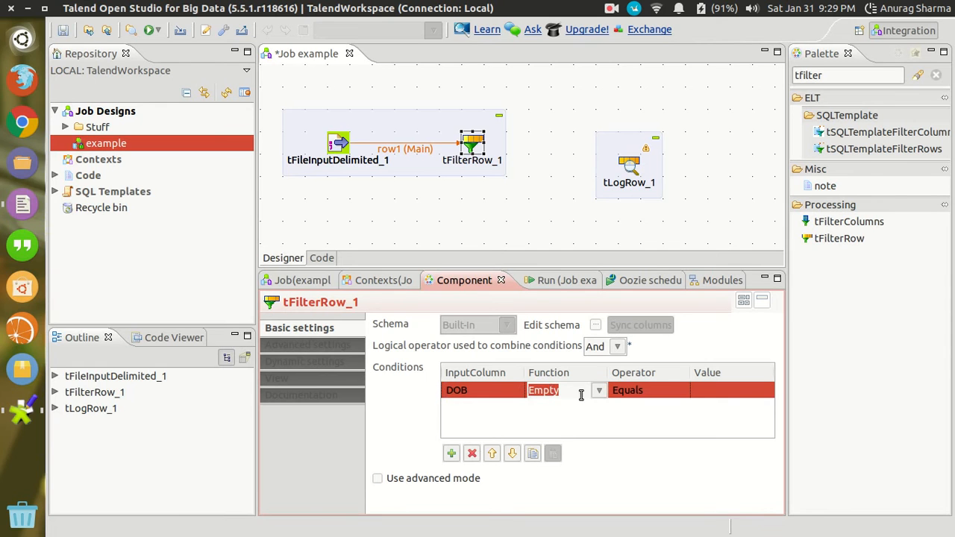
pyautogui.click(597, 394)
pyautogui.scroll(-1, 573, 461)
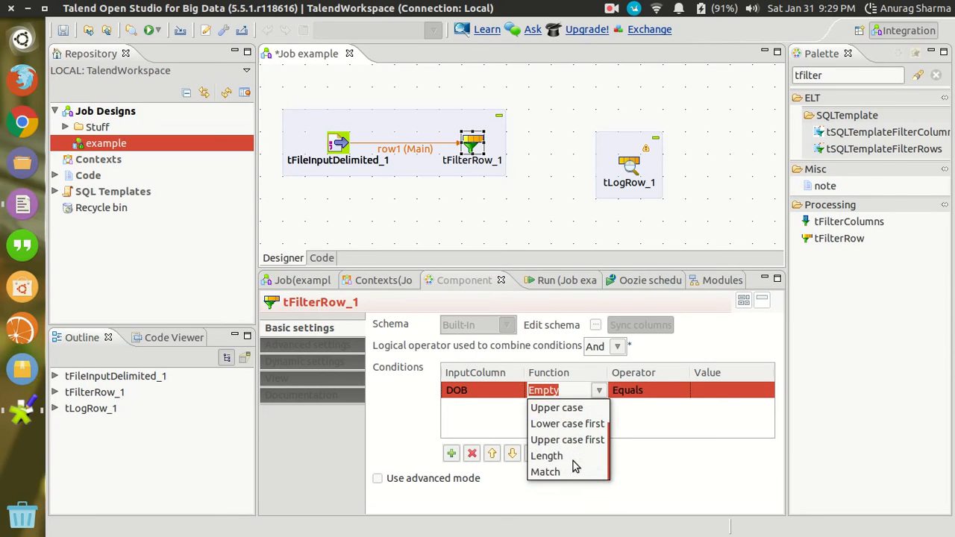
pyautogui.click(565, 457)
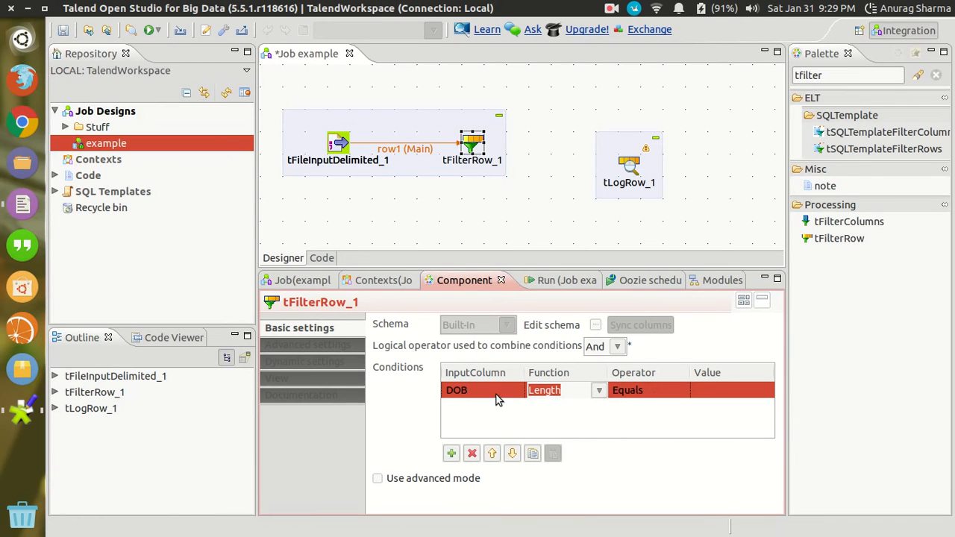
pyautogui.click(701, 389)
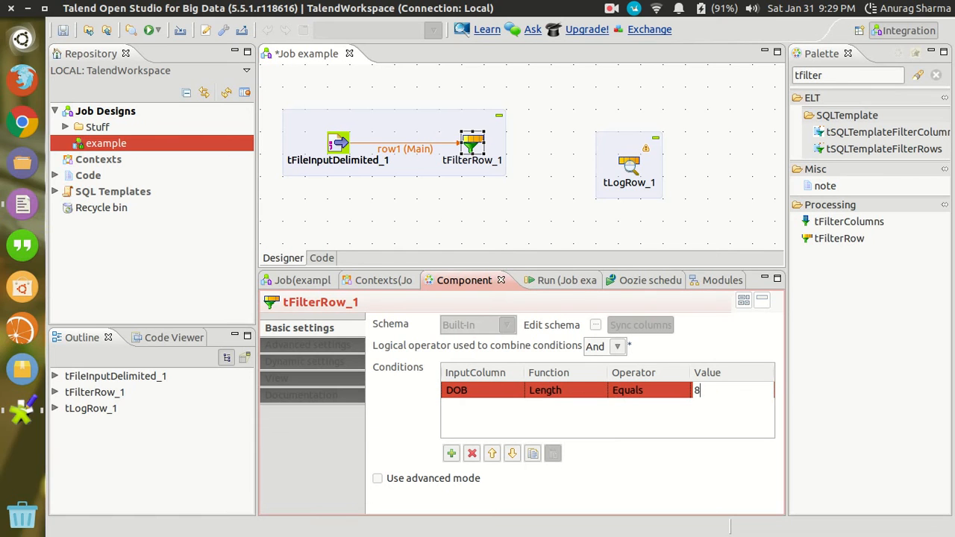
pyautogui.press('Return')
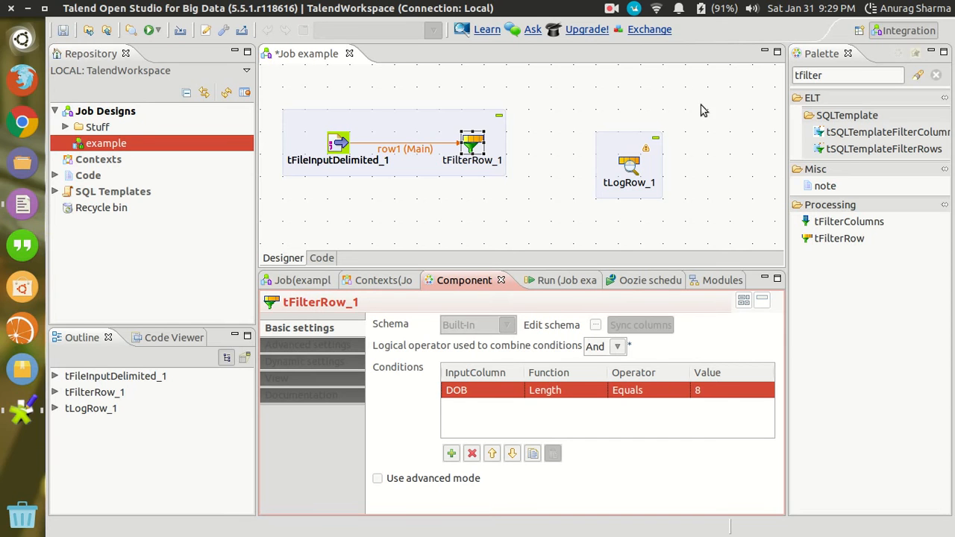
# Move tLogRow level with tFilterRow in the job design.
pyautogui.click(629, 162)
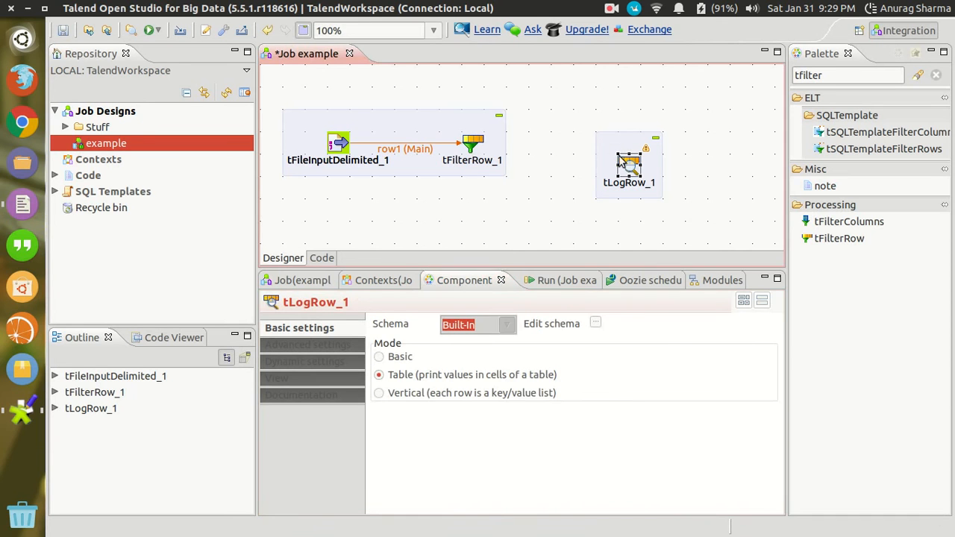
pyautogui.moveTo(618, 160); pyautogui.dragTo(620, 139)
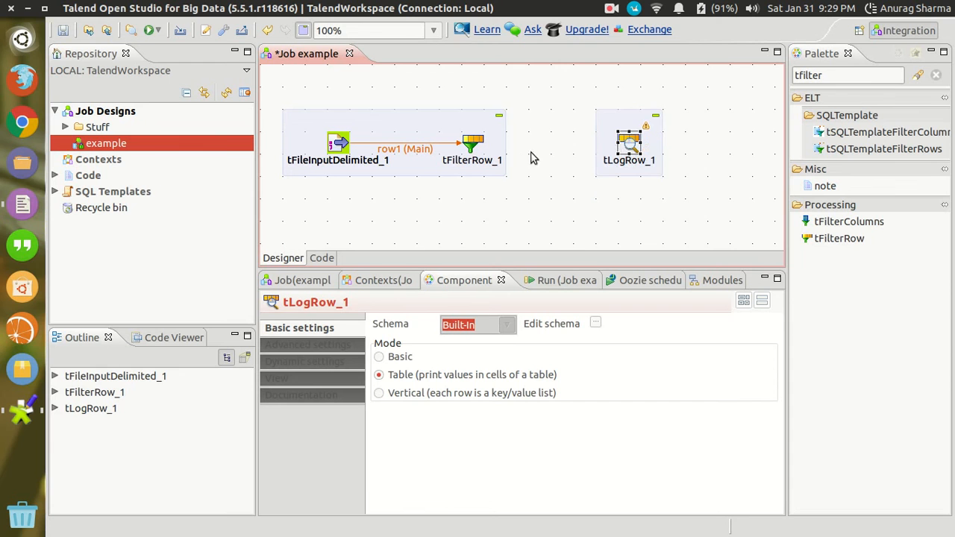
# Connect tFilterRow to tLogRow_1 with a Filter row.
pyautogui.click(473, 144)
pyautogui.rightClick(474, 144)
pyautogui.moveTo(502, 153)
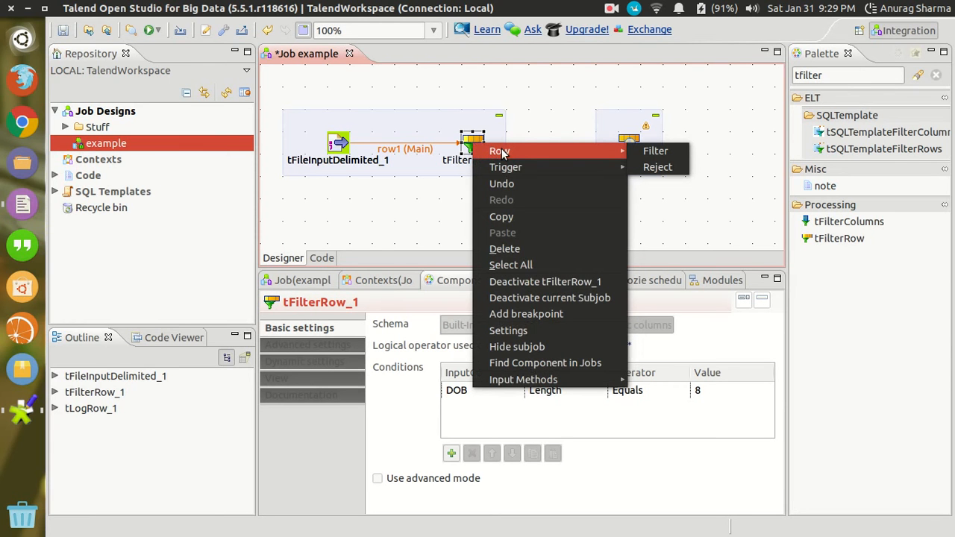
pyautogui.click(639, 151)
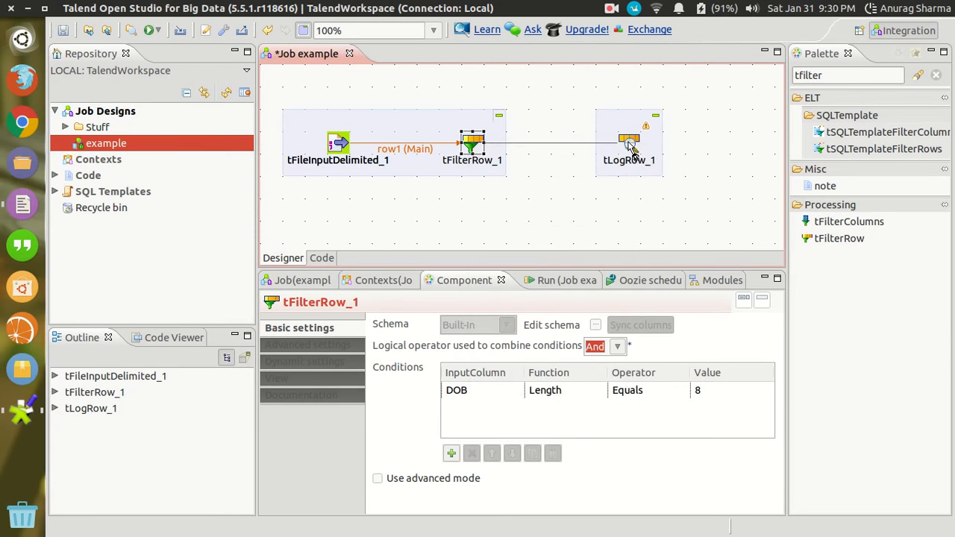
pyautogui.click(630, 146)
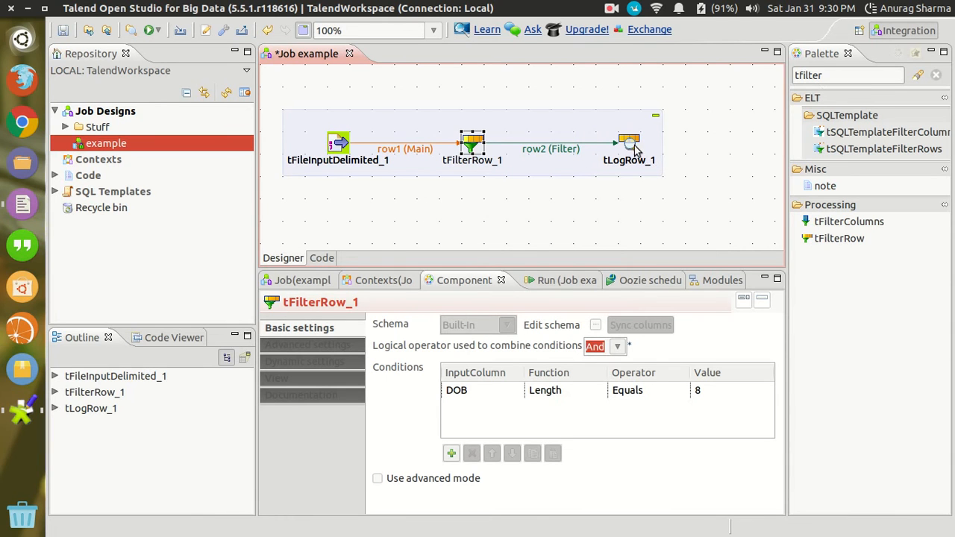
# Duplicate tLogRow_1, place the copy directly below tFilterRow, and enlarge the design area to fit it.
pyautogui.click(631, 145)
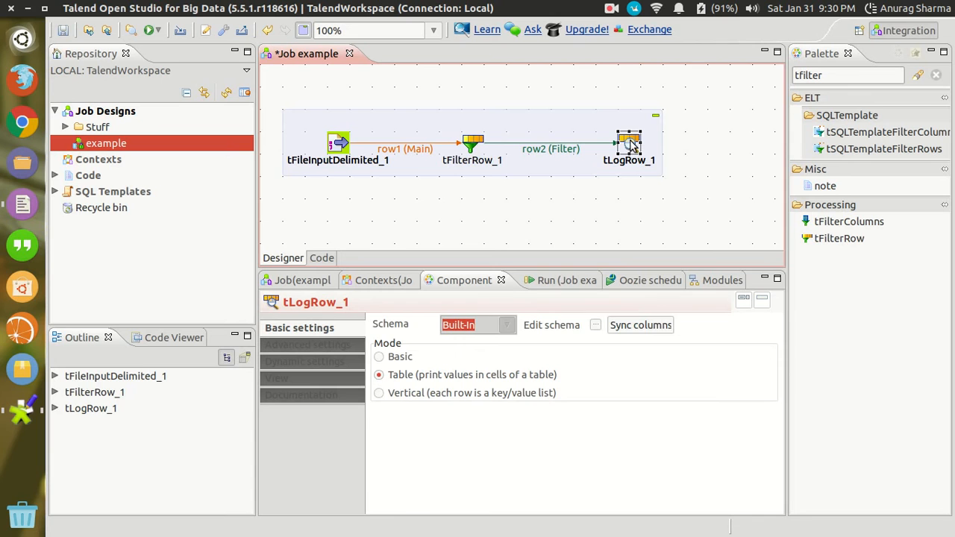
pyautogui.hotkey('ctrl', 'c')
pyautogui.hotkey('ctrl', 'v')
pyautogui.moveTo(494, 166); pyautogui.dragTo(473, 233)
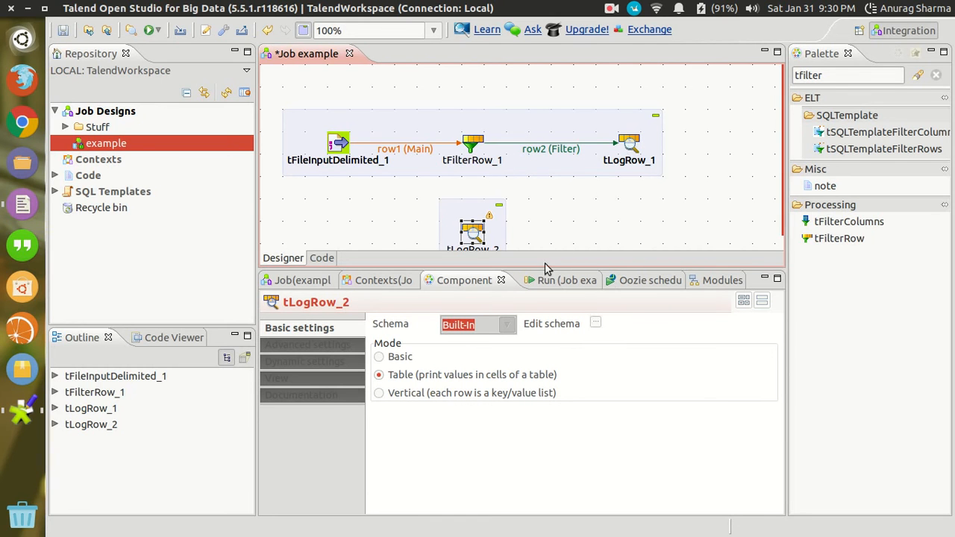
pyautogui.moveTo(539, 269); pyautogui.dragTo(540, 366)
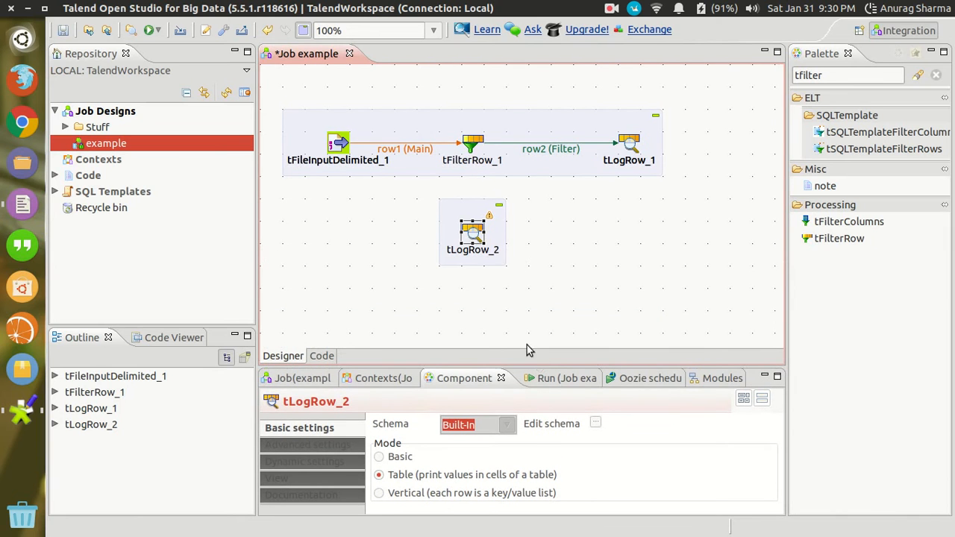
pyautogui.doubleClick(475, 236)
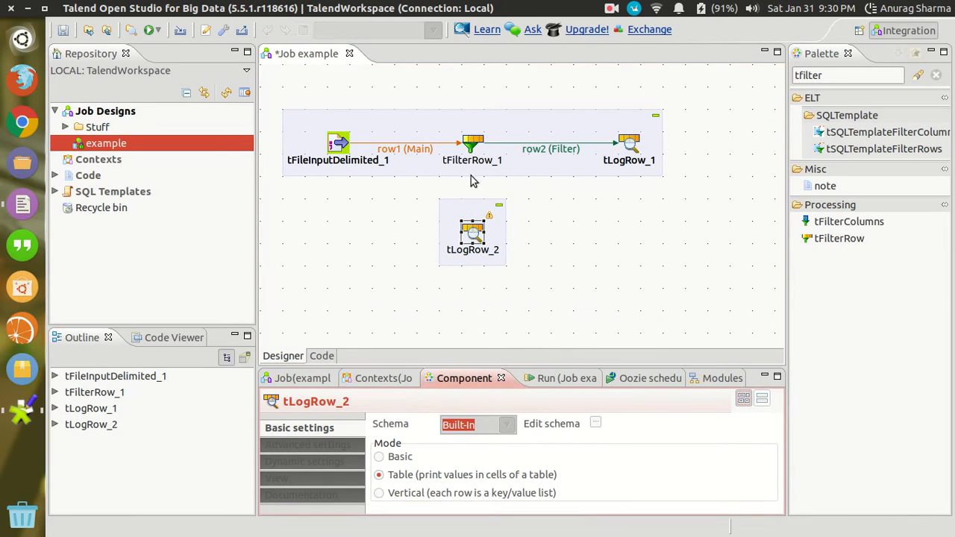
# Try to draw a Reject row from tFilterRow.
pyautogui.click(471, 146)
pyautogui.rightClick(471, 146)
pyautogui.moveTo(627, 153)
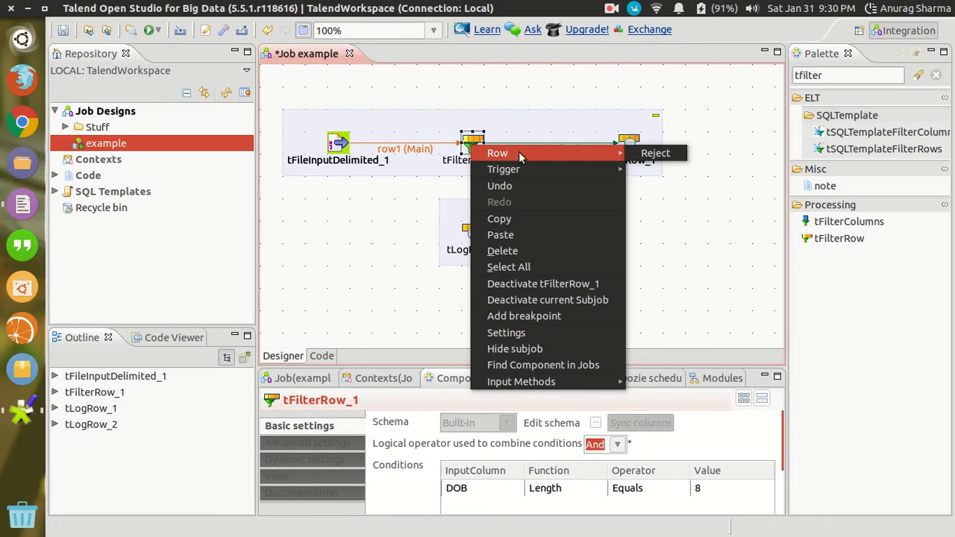
pyautogui.click(654, 153)
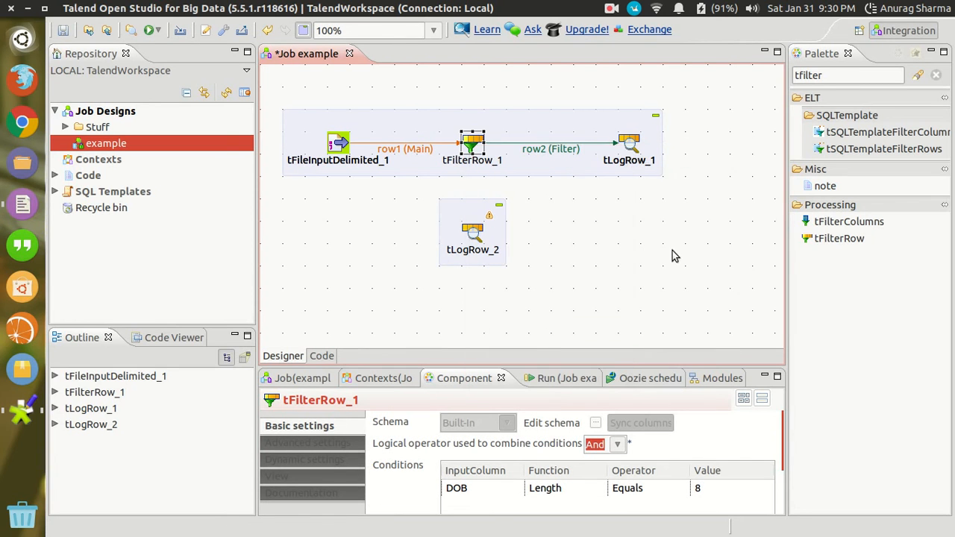
# Delete the row2 (Filter) link between tFilterRow and tLogRow_1.
pyautogui.click(552, 150)
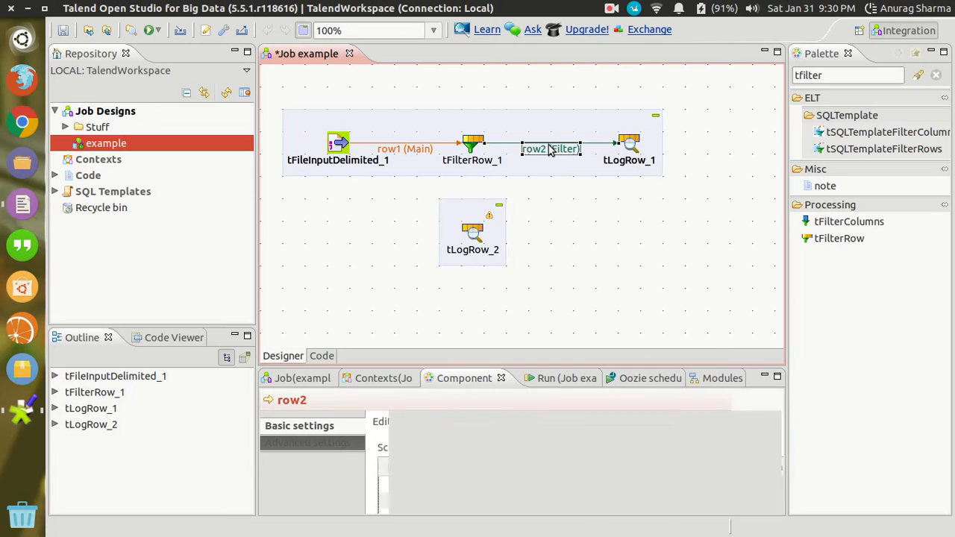
pyautogui.press('Delete')
pyautogui.click(597, 306)
# Reconnect tFilterRow_1 to tLogRow_1 with a Filter row.
pyautogui.click(470, 146)
pyautogui.rightClick(470, 145)
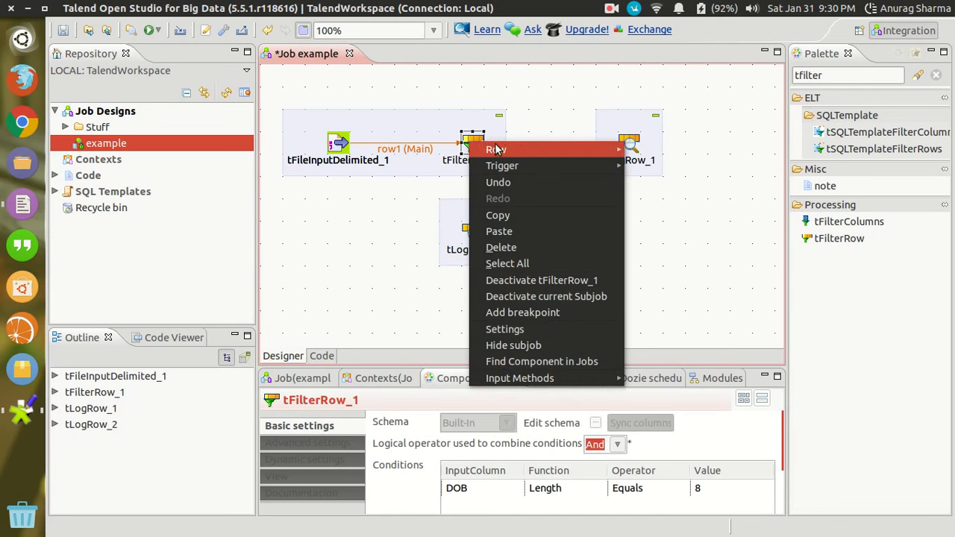
pyautogui.moveTo(547, 149)
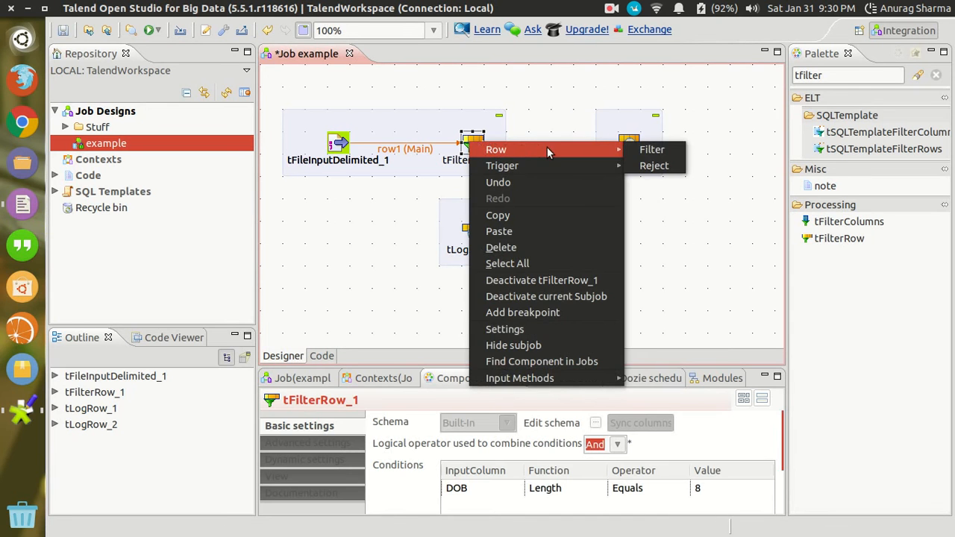
pyautogui.click(639, 152)
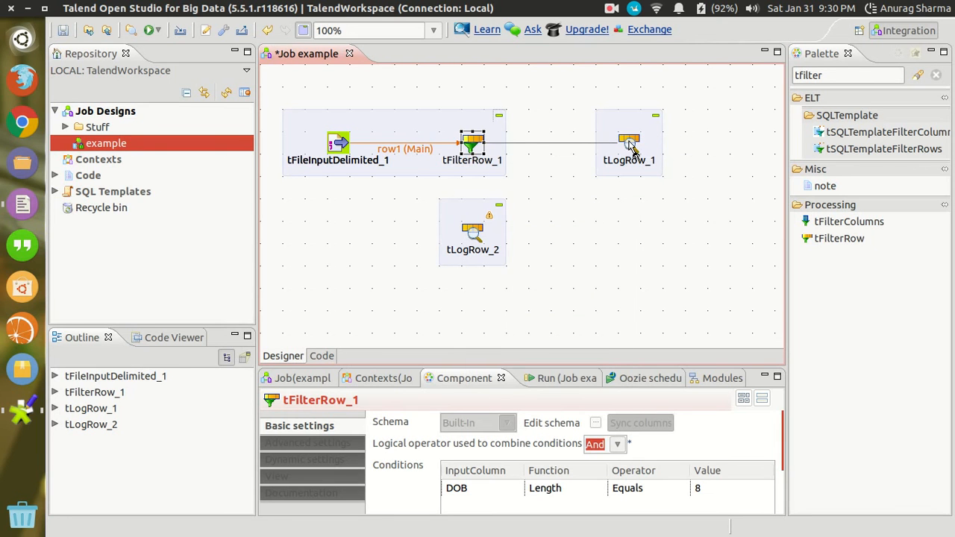
pyautogui.click(629, 142)
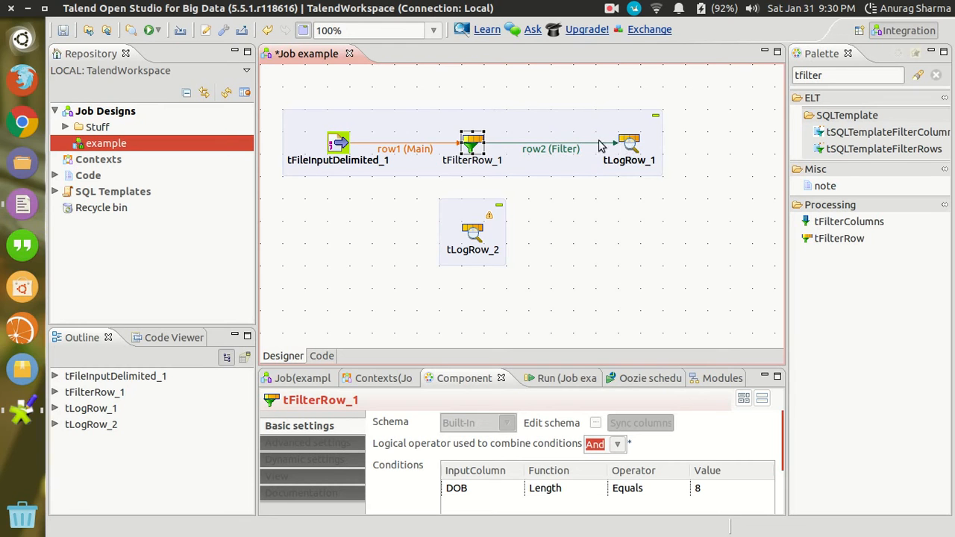
# Connect tFilterRow_1 to tLogRow_2 with a Reject row and check the error marker on tLogRow_2.
pyautogui.rightClick(471, 146)
pyautogui.moveTo(497, 149)
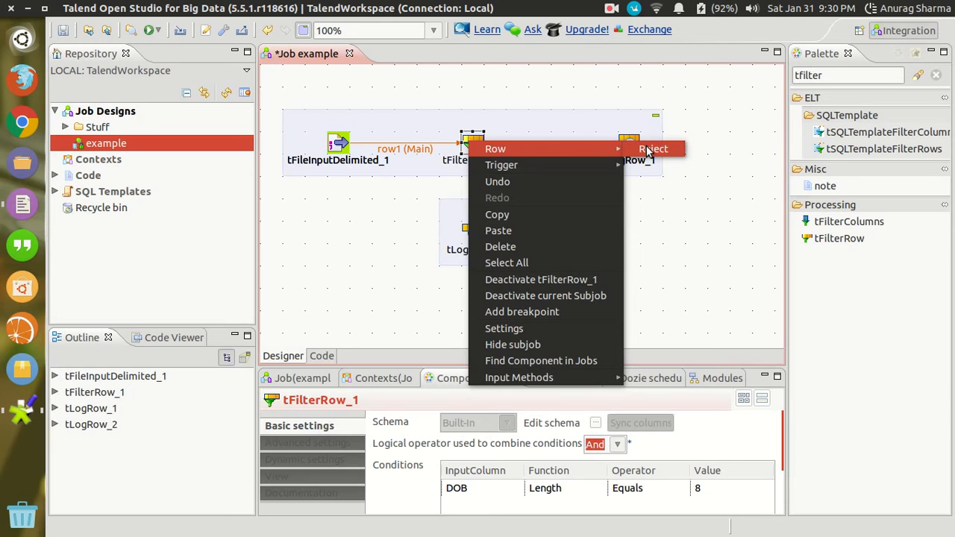
pyautogui.click(648, 150)
pyautogui.click(471, 230)
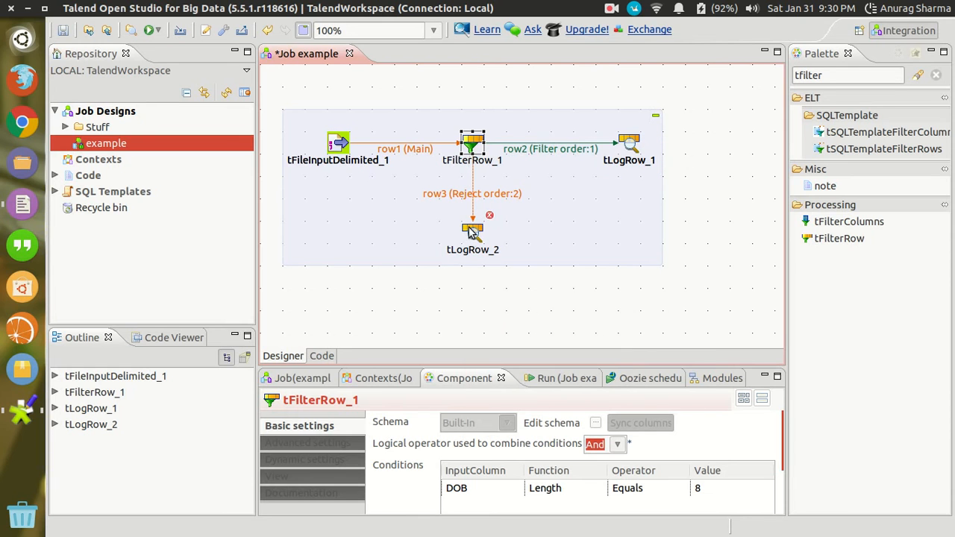
pyautogui.click(471, 231)
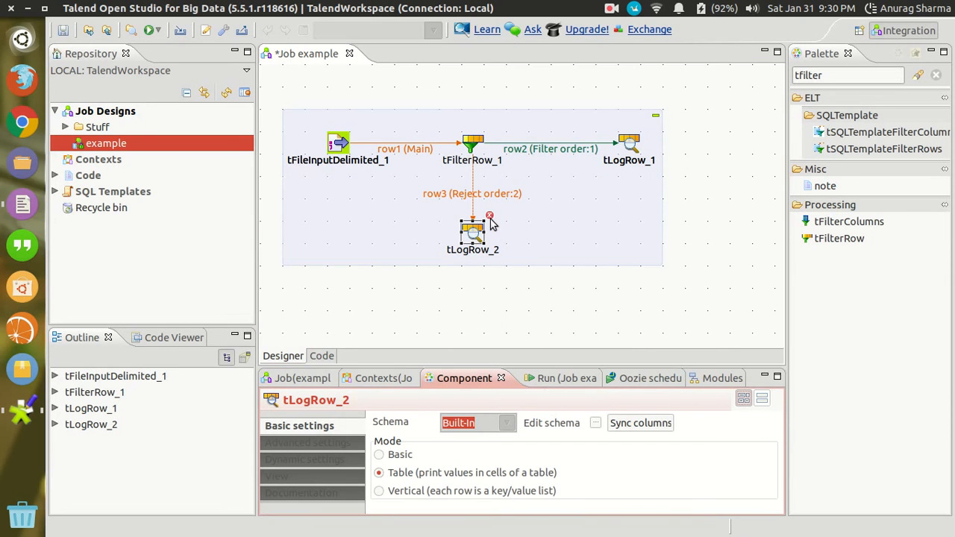
pyautogui.moveTo(491, 223)
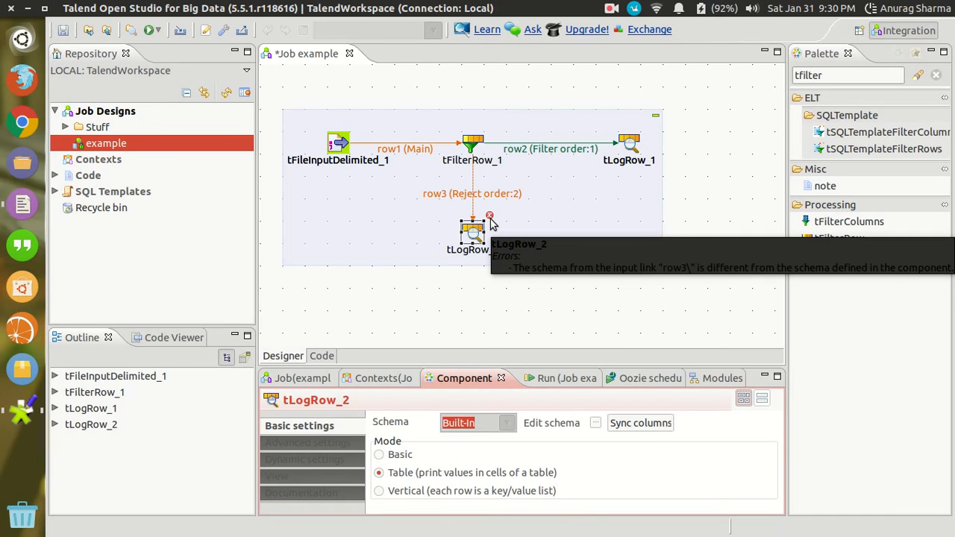
# Delete the row1 (Main) link and redraw it from tFileInputDelimited_1 to tFilterRow_1.
pyautogui.click(373, 147)
pyautogui.press('Delete')
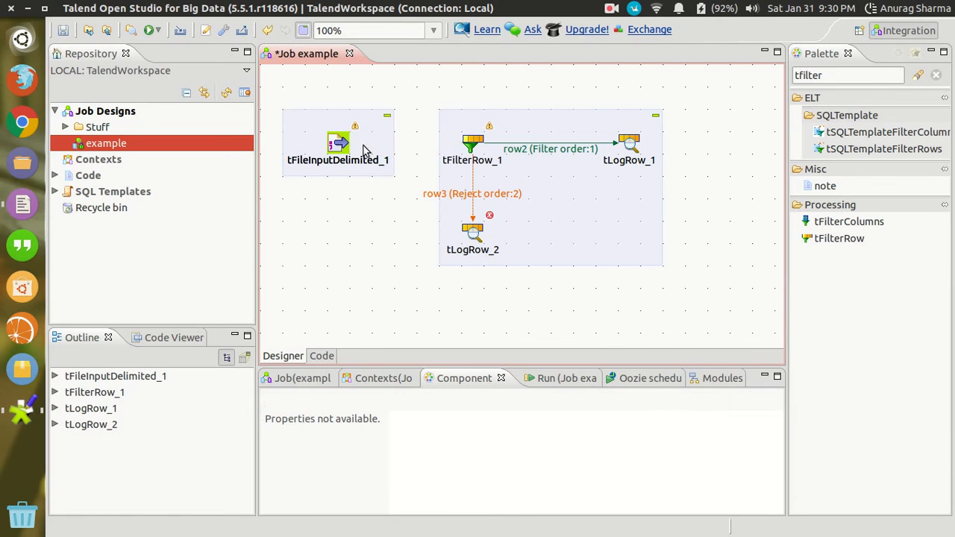
pyautogui.moveTo(357, 129)
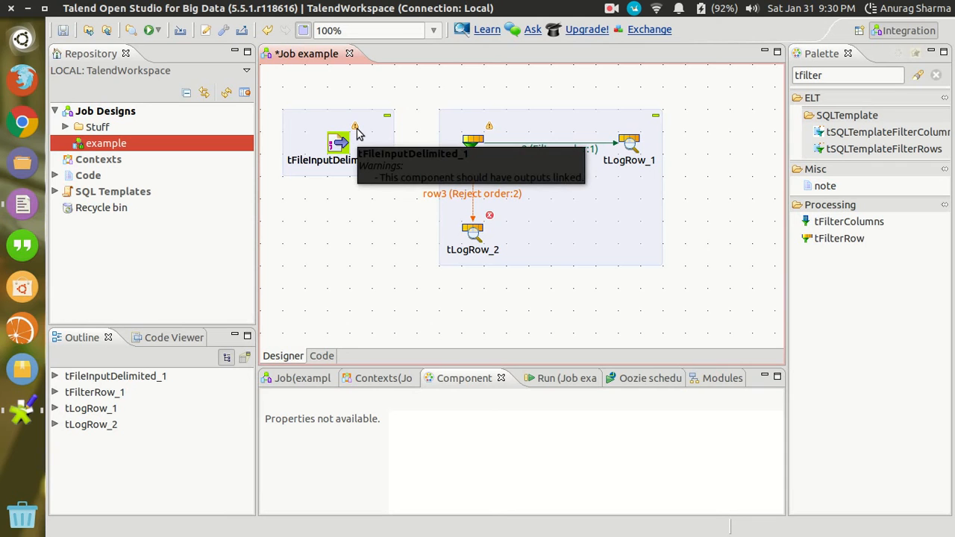
pyautogui.click(340, 143)
pyautogui.moveTo(367, 150)
pyautogui.click(563, 150)
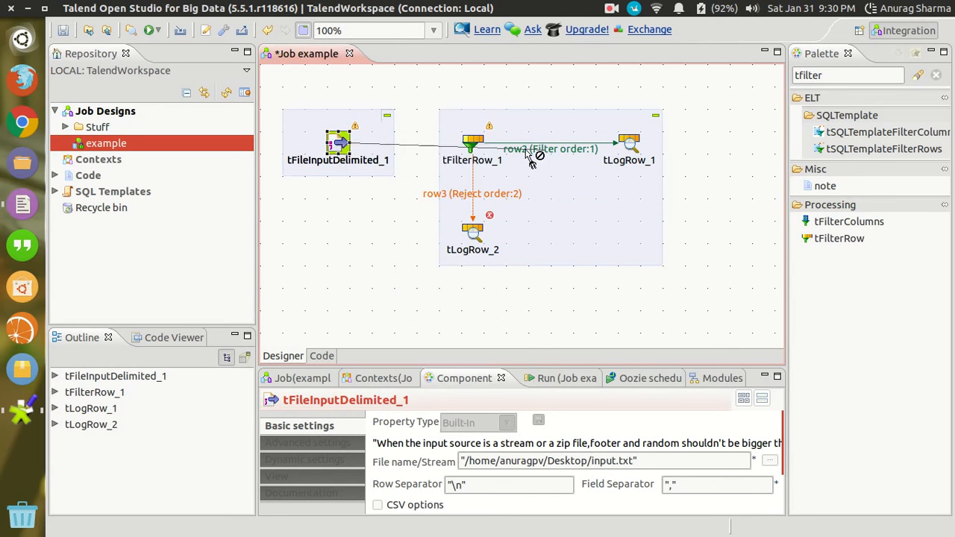
pyautogui.click(469, 145)
pyautogui.click(457, 195)
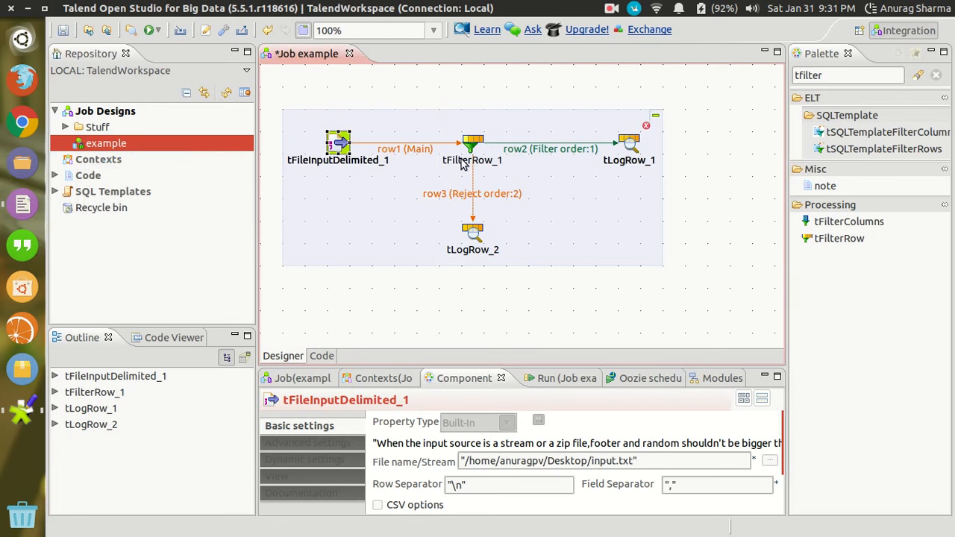
# Compare the input and output columns in tLogRow_1's schema, then close it without changes.
pyautogui.click(471, 144)
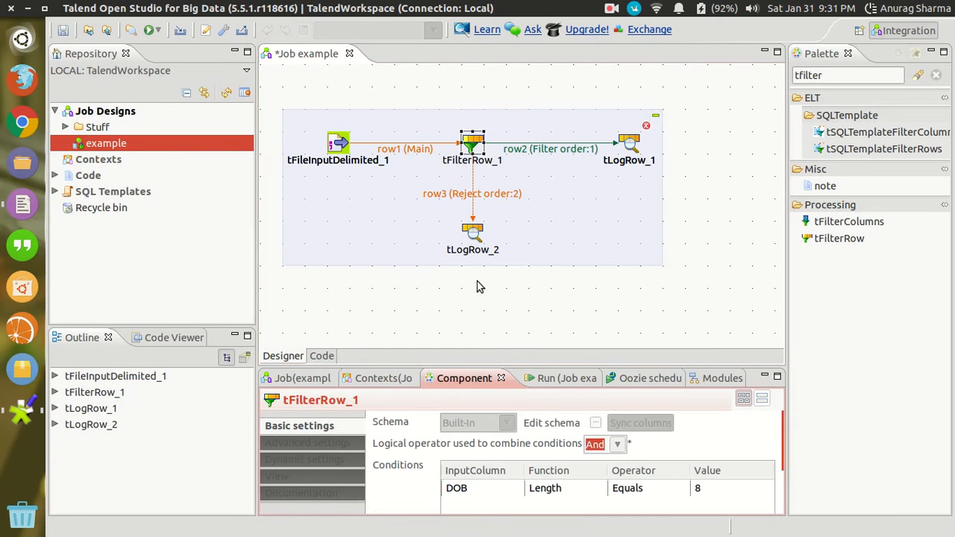
pyautogui.click(631, 145)
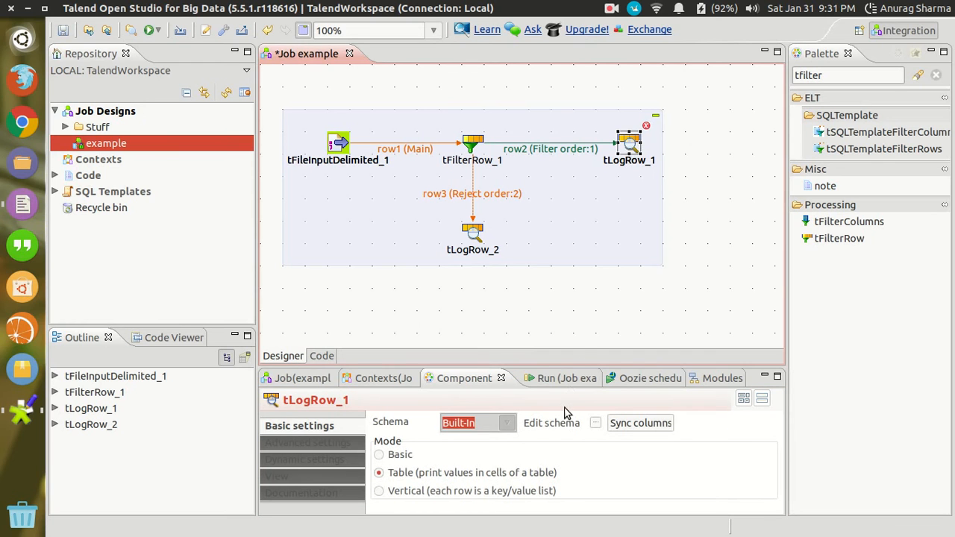
pyautogui.click(596, 423)
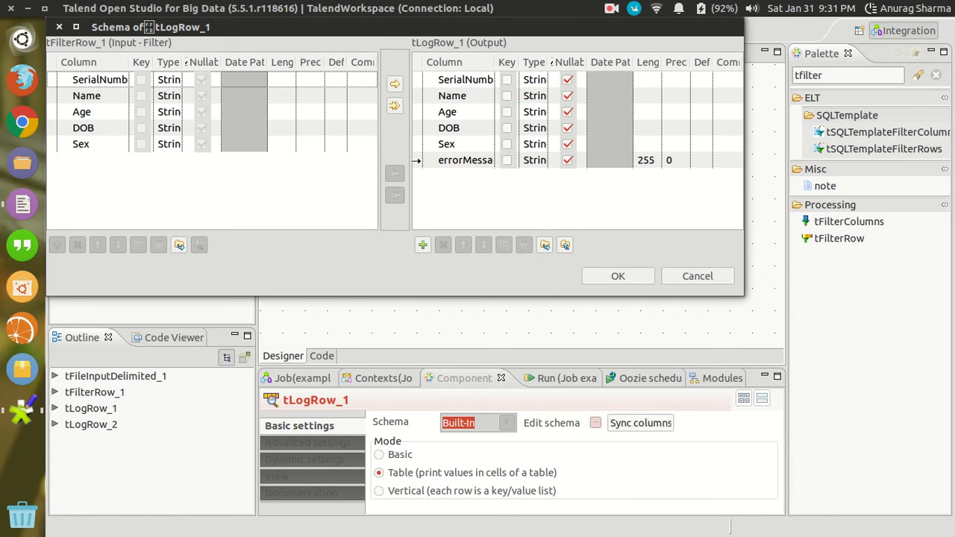
pyautogui.click(418, 161)
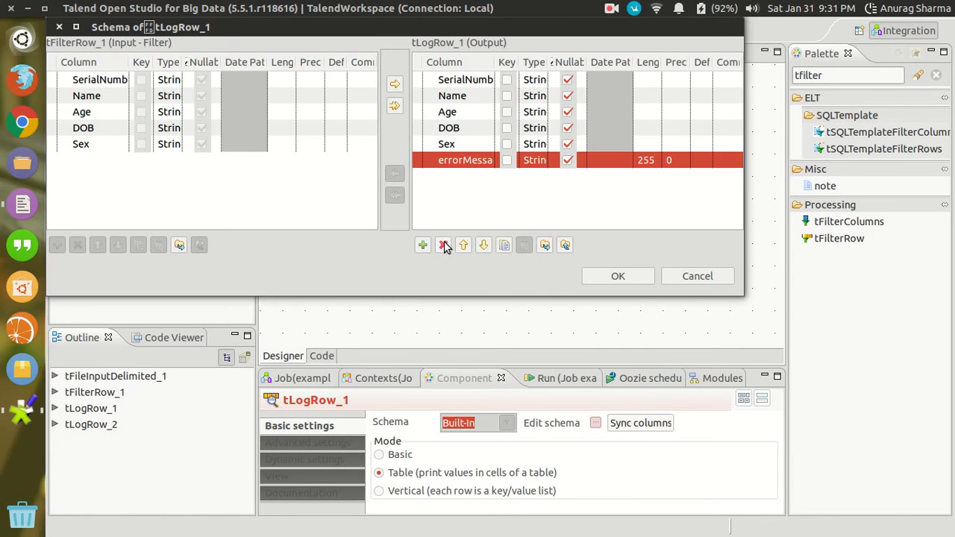
pyautogui.click(673, 277)
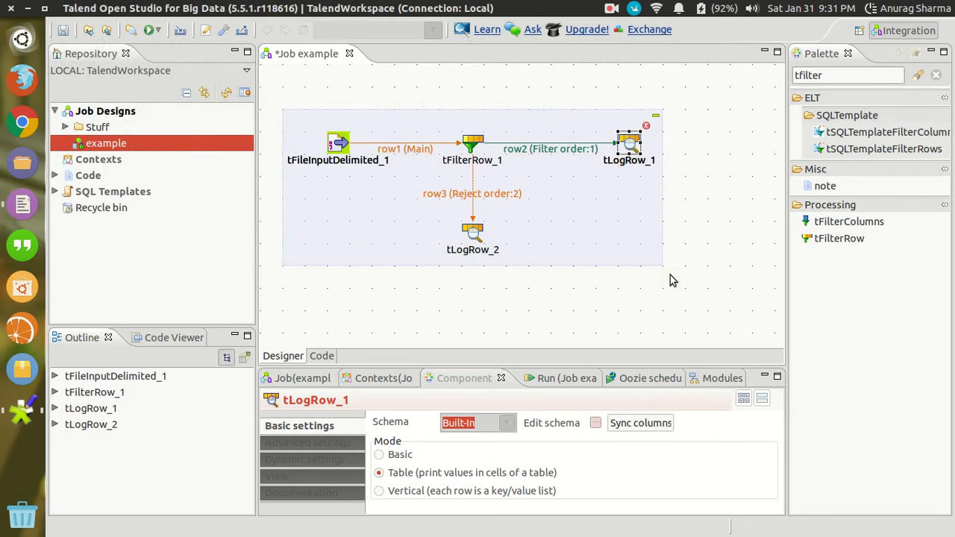
# Sync tLogRow_1's columns with its tFilterRow_1 input and verify the resulting schema.
pyautogui.click(642, 424)
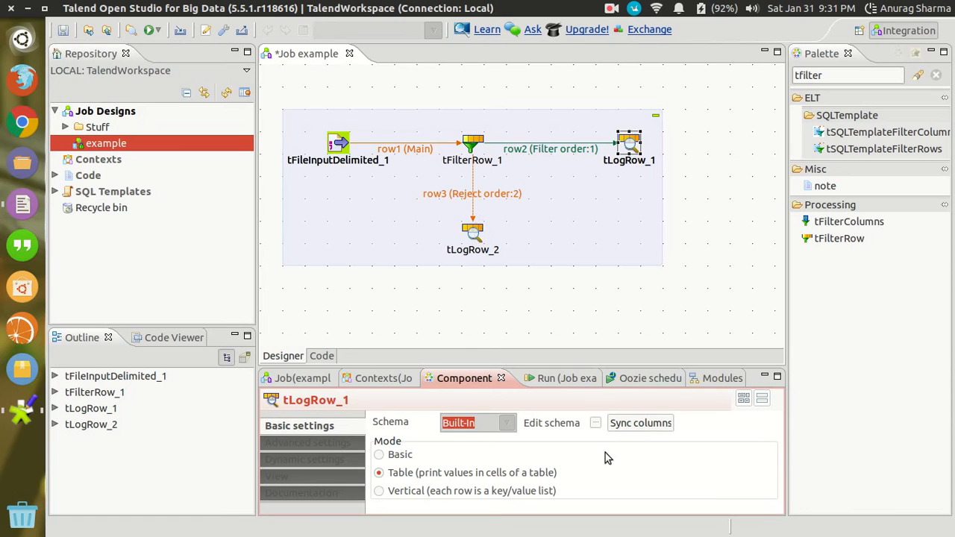
pyautogui.click(596, 423)
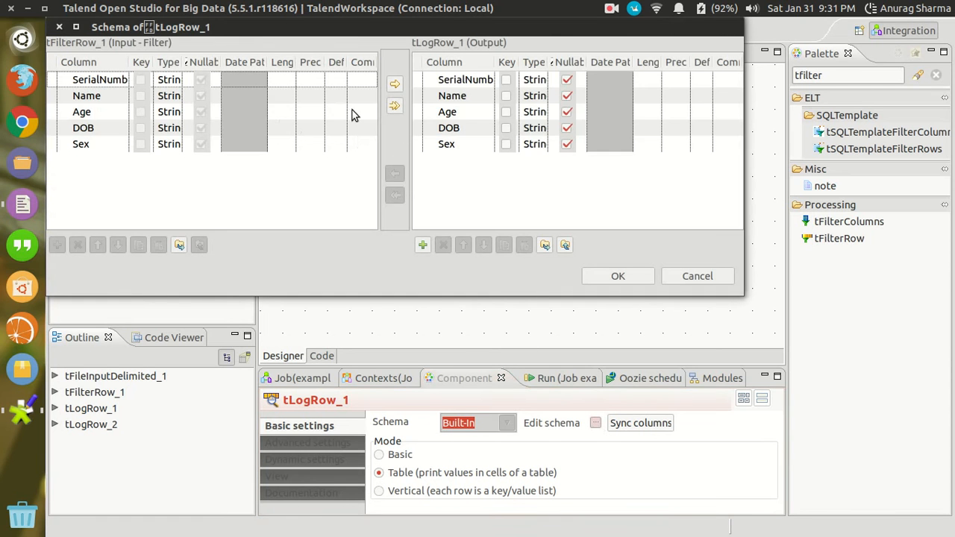
pyautogui.click(634, 280)
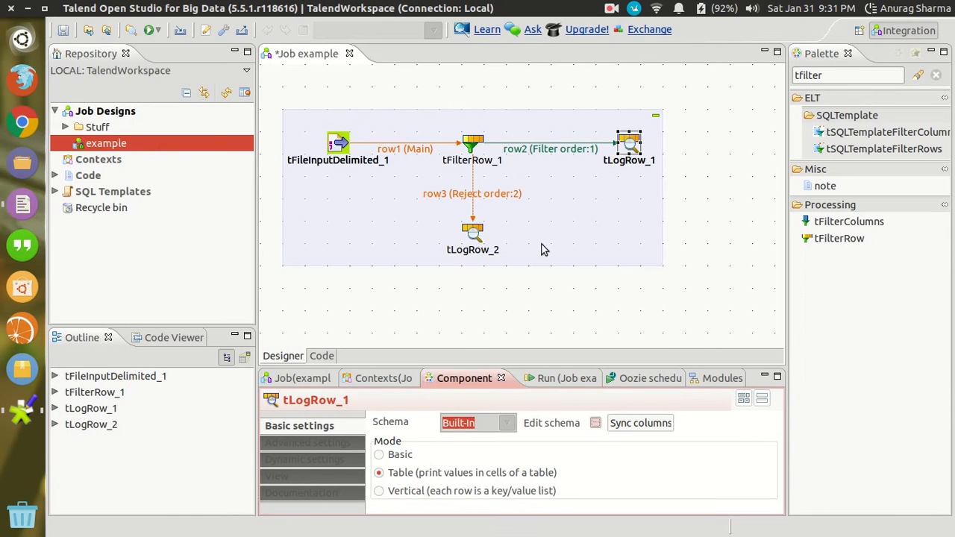
# Save and run the example job, and maximize the Run view to show the full output.
pyautogui.click(477, 238)
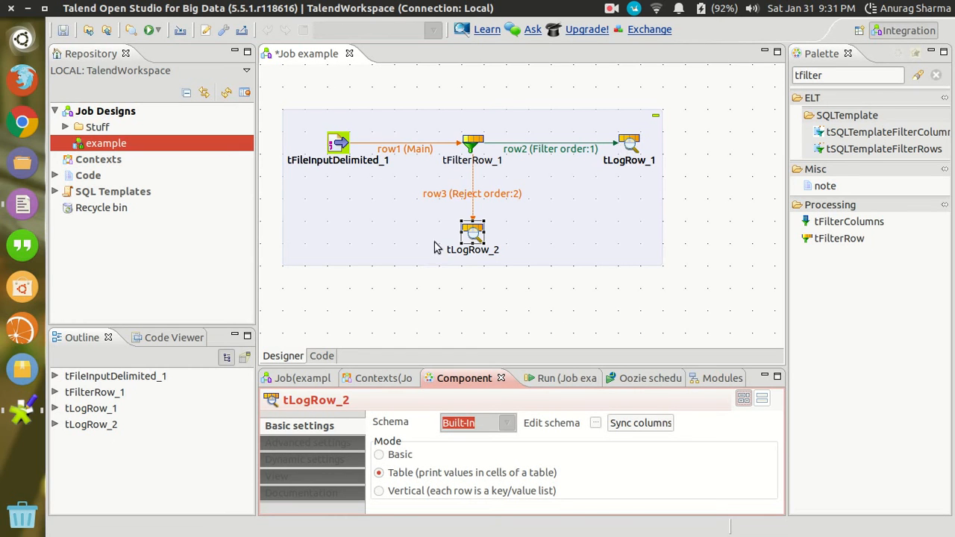
pyautogui.click(471, 252)
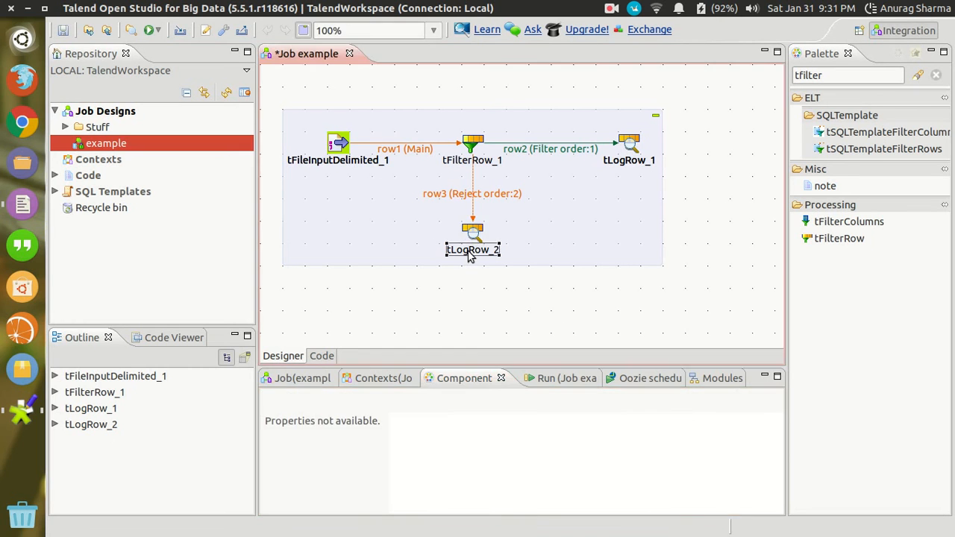
pyautogui.click(480, 303)
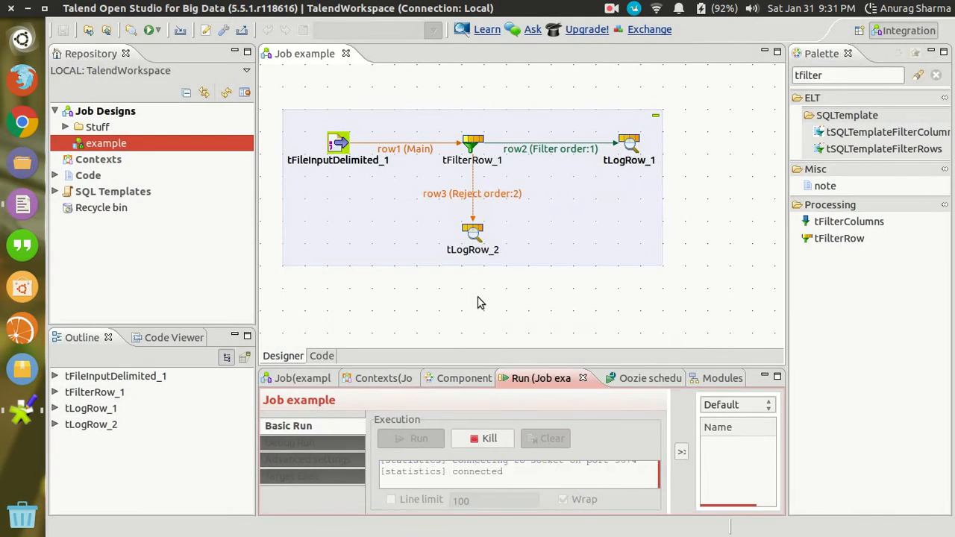
pyautogui.doubleClick(524, 379)
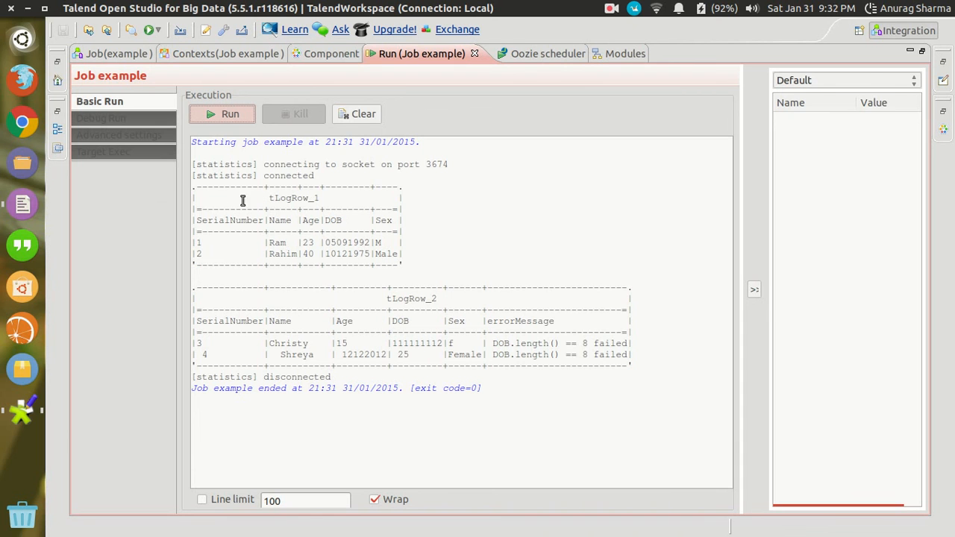
# Examine the accepted rows in the tLogRow_1 table, checking the length of their DOB values.
pyautogui.moveTo(200, 239); pyautogui.dragTo(398, 254)
pyautogui.click(358, 246)
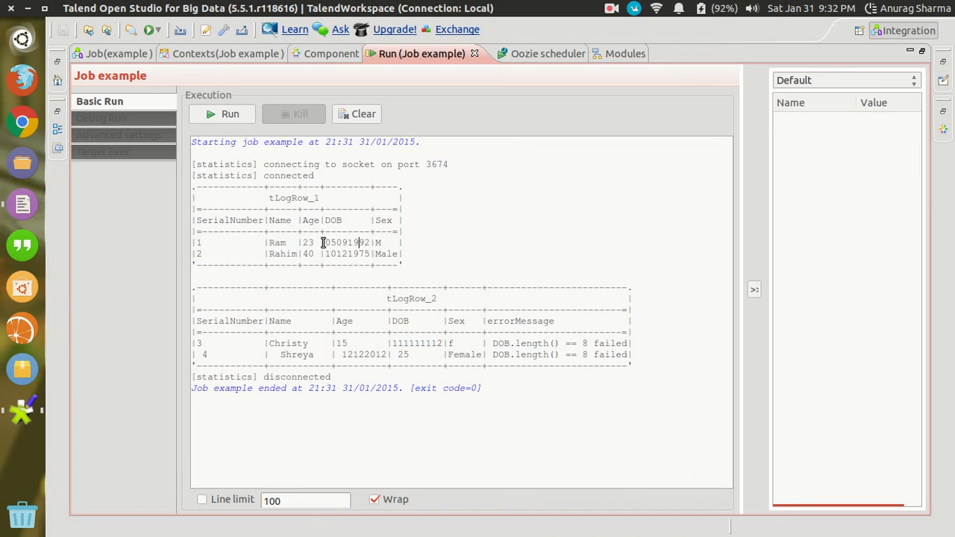
pyautogui.doubleClick(337, 243)
pyautogui.doubleClick(337, 255)
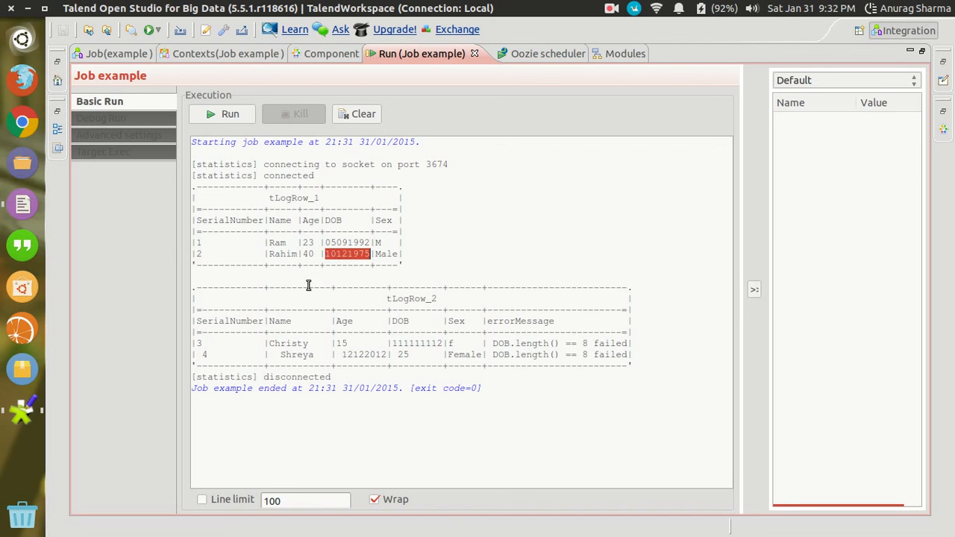
# Examine the rejected rows in the tLogRow_2 table, comparing their Age, DOB and errorMessage values.
pyautogui.moveTo(196, 344); pyautogui.dragTo(649, 358)
pyautogui.click(518, 349)
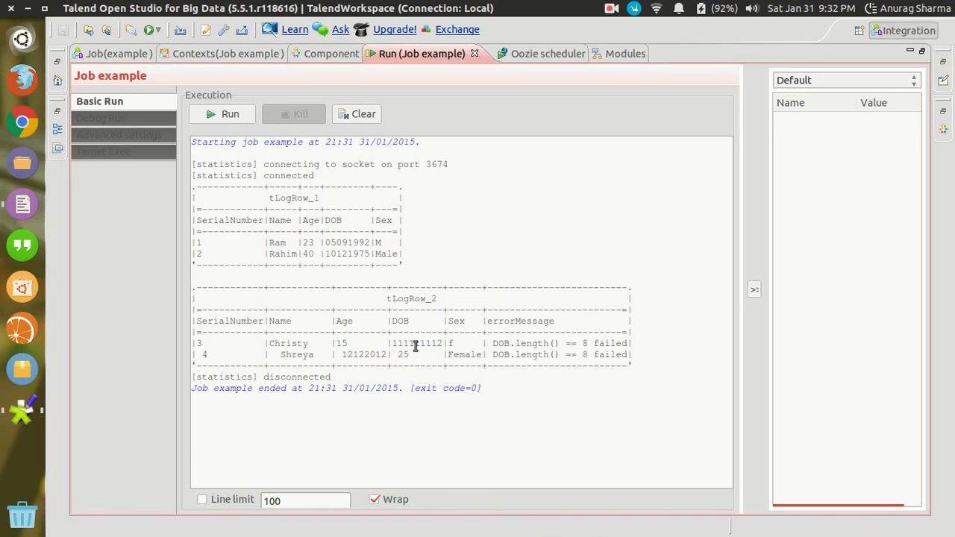
pyautogui.doubleClick(413, 343)
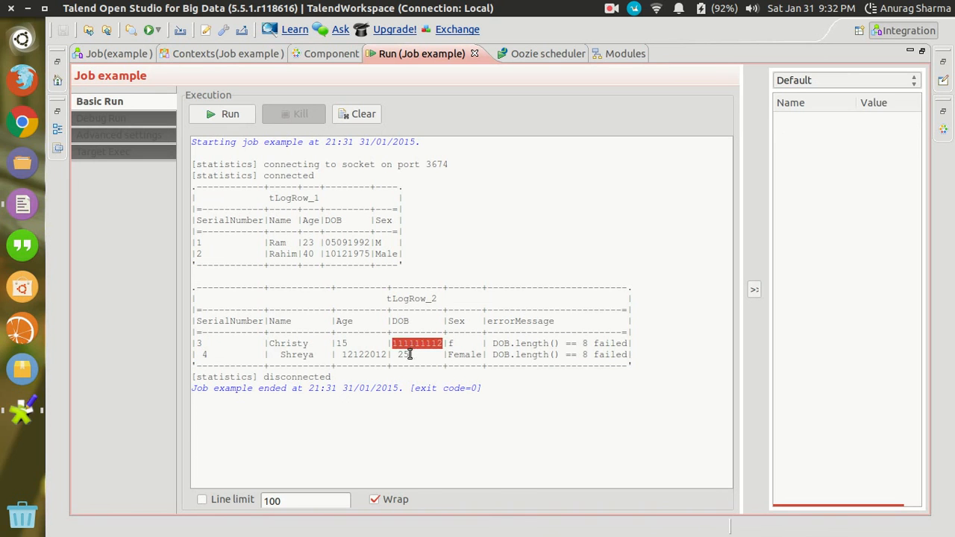
pyautogui.doubleClick(407, 354)
pyautogui.doubleClick(409, 343)
pyautogui.doubleClick(405, 355)
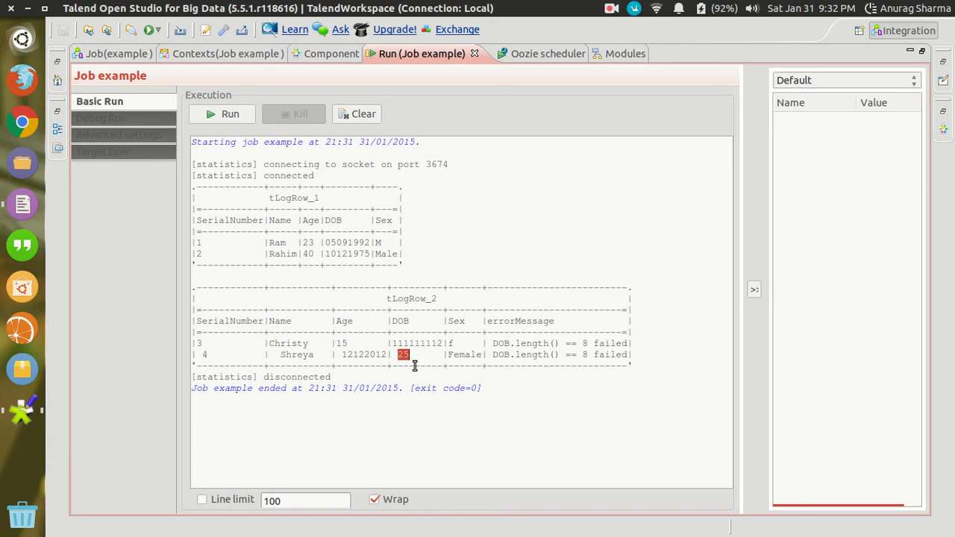
pyautogui.moveTo(391, 342); pyautogui.dragTo(442, 344)
pyautogui.doubleClick(404, 355)
pyautogui.moveTo(493, 344); pyautogui.dragTo(627, 344)
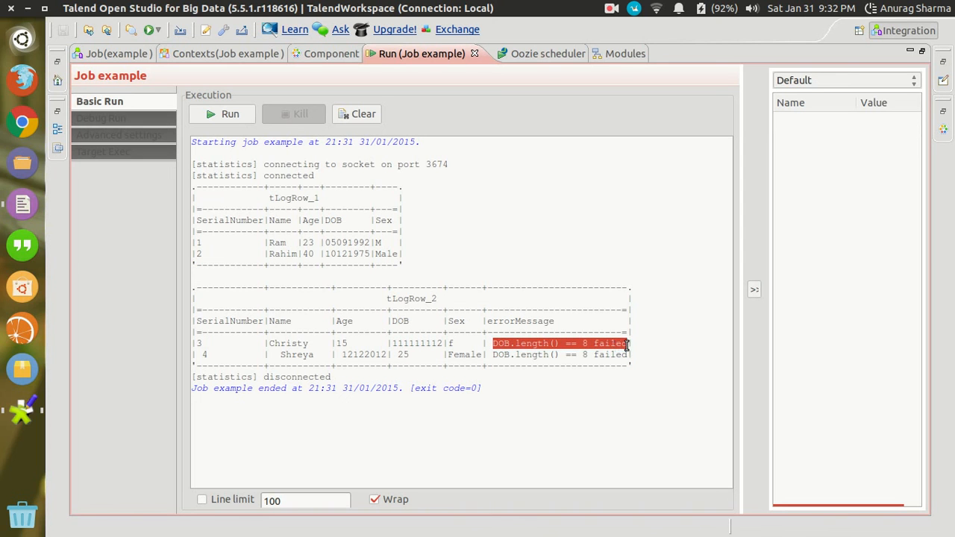
pyautogui.moveTo(627, 344); pyautogui.dragTo(627, 355)
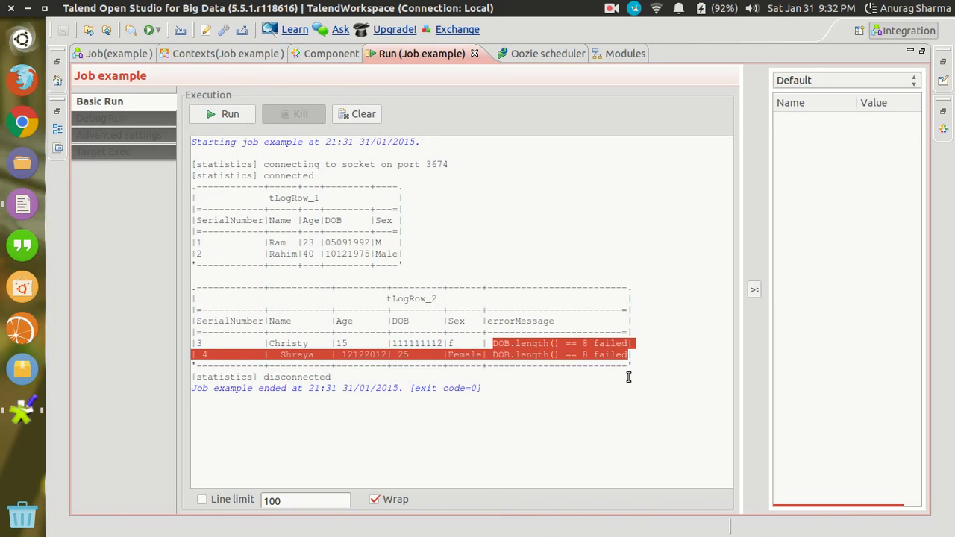
pyautogui.click(331, 377)
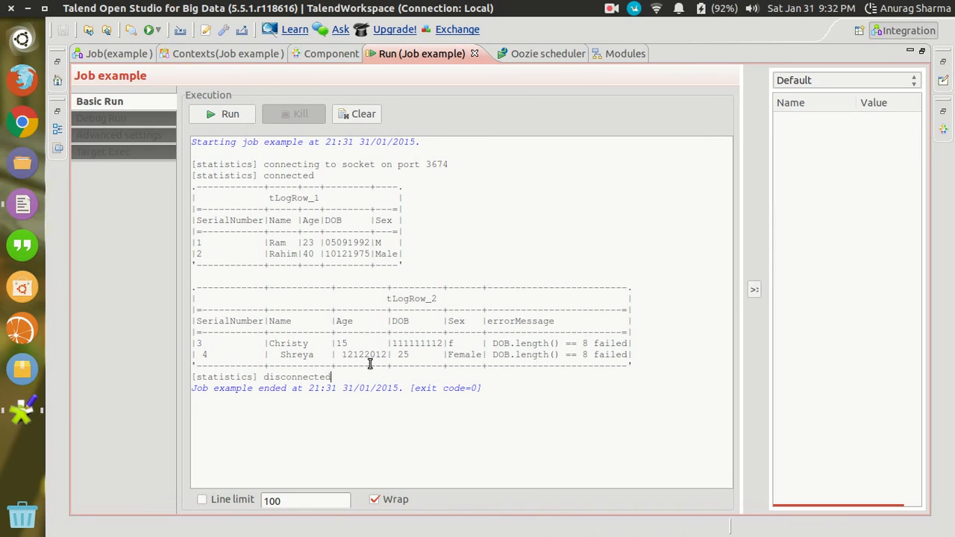
pyautogui.moveTo(337, 355); pyautogui.dragTo(422, 356)
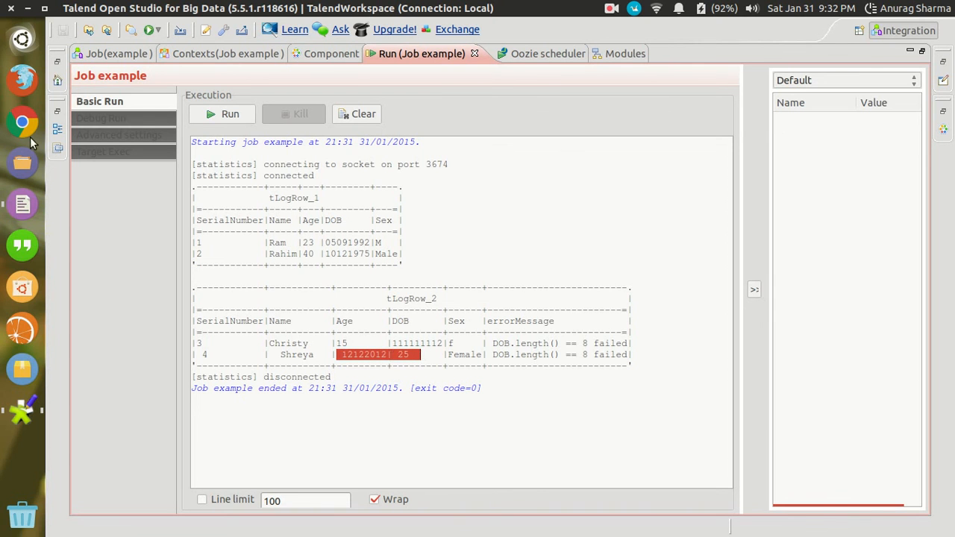
# Switch to gedit and insert 25 as the age before the date of birth in row 4 of input.txt.
pyautogui.click(23, 203)
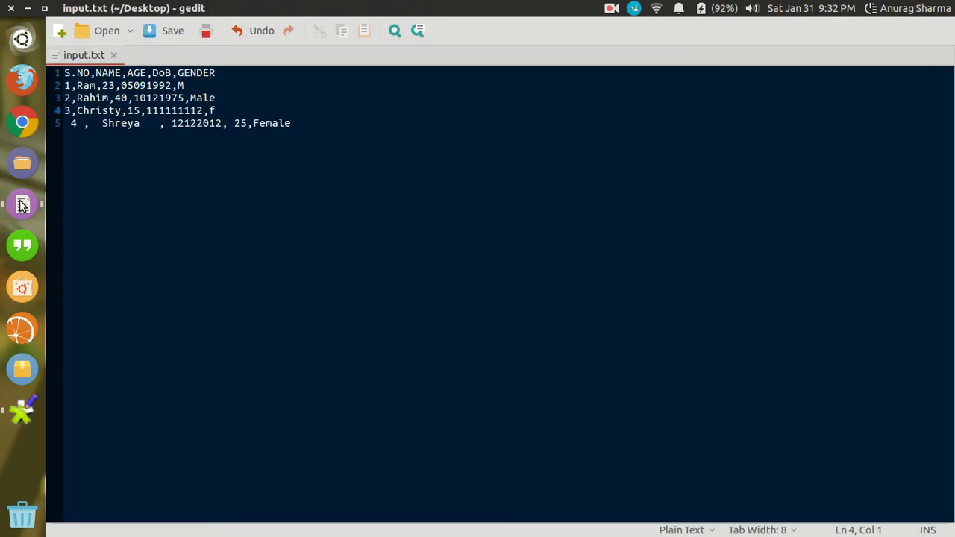
pyautogui.click(172, 123)
pyautogui.write('25,,')
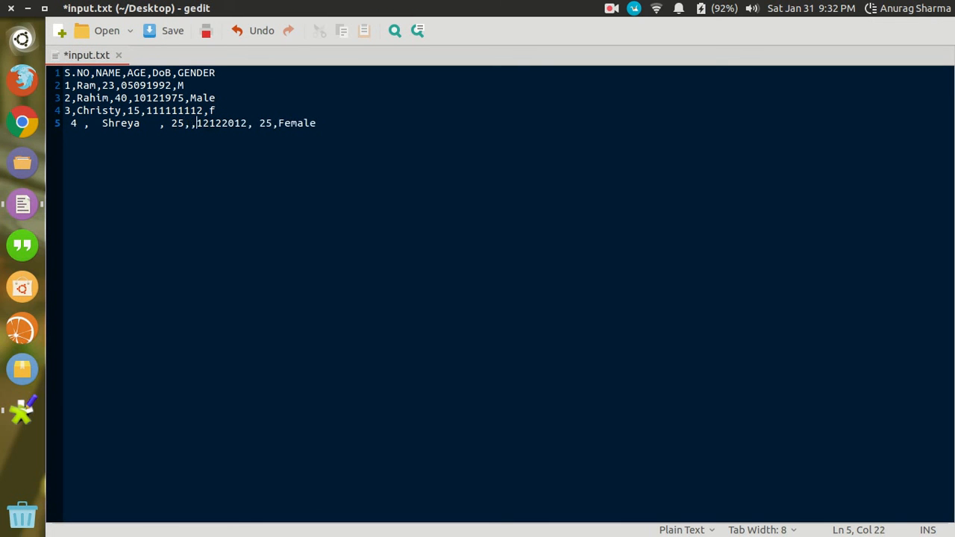
pyautogui.press('Left')
pyautogui.press('BackSpace')
# Remove the extra 25 between the date of birth and Female in row 4, and save input.txt.
pyautogui.press('Right')
pyautogui.press('Right')
pyautogui.press('Right')
pyautogui.press('Right')
pyautogui.press('Right')
pyautogui.press('Right')
pyautogui.press('Right')
pyautogui.press('Right')
pyautogui.press('Right')
pyautogui.press('Right')
pyautogui.press('Right')
pyautogui.press('Right')
pyautogui.press('Right')
pyautogui.press('Right')
pyautogui.press('BackSpace')
pyautogui.press('BackSpace')
pyautogui.press('BackSpace')
pyautogui.hotkey('ctrl', 's')
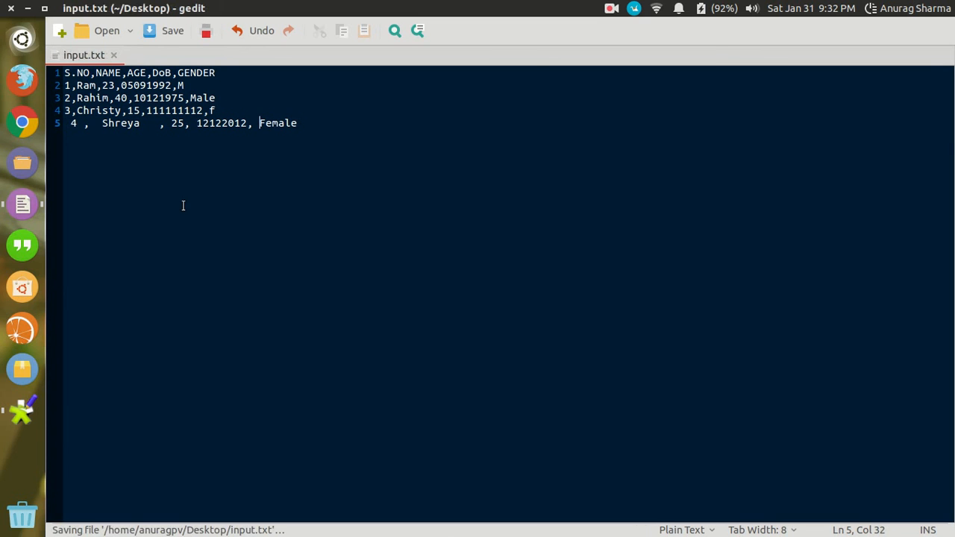
# Switch back to Talend, clear the previous run output and rerun the example job.
pyautogui.hotkey('alt', 'Tab')
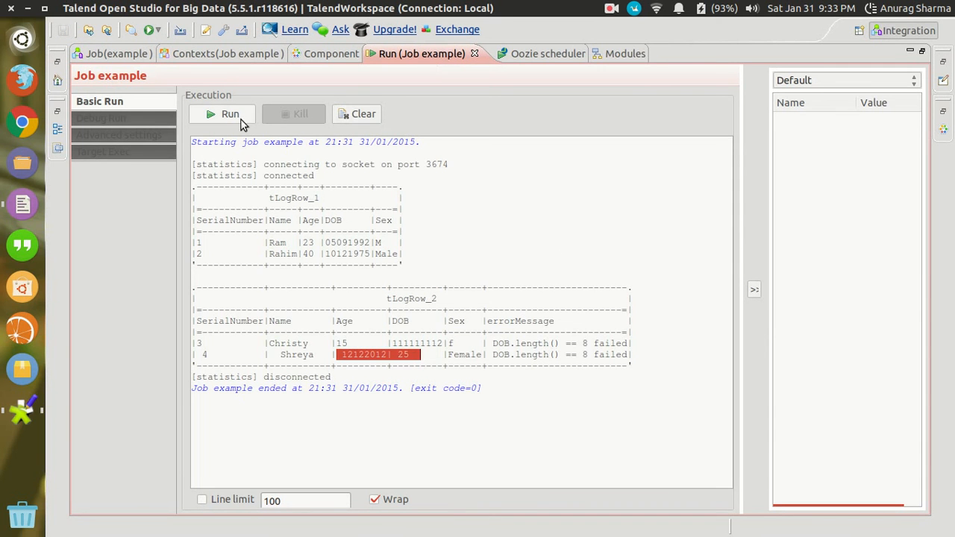
pyautogui.click(370, 113)
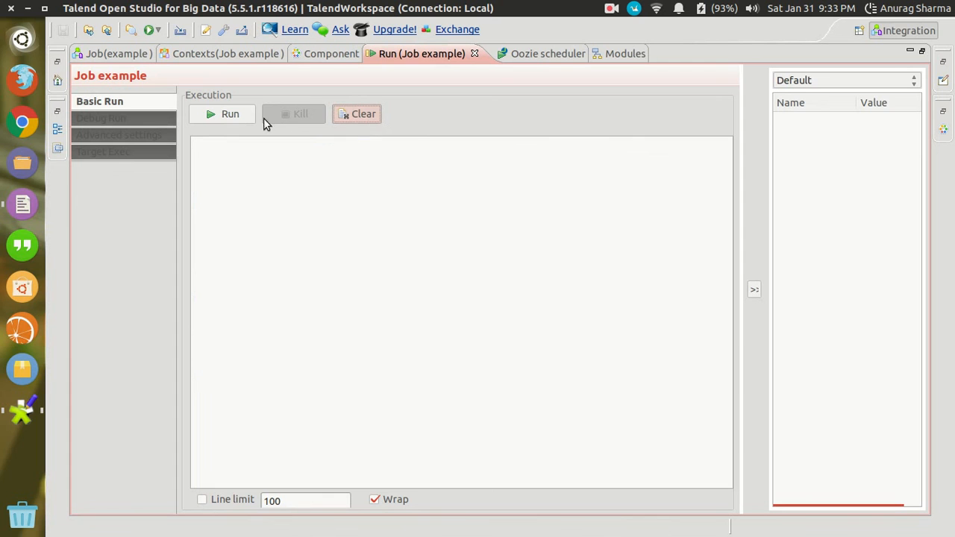
pyautogui.click(237, 117)
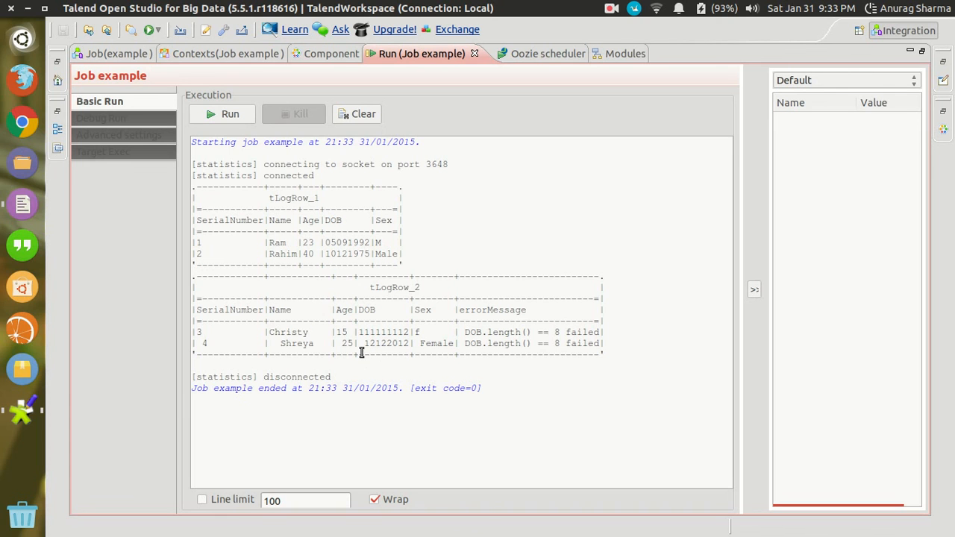
# Examine row 4's DOB and errorMessage in the tLogRow_2 output and check them against input.txt.
pyautogui.moveTo(359, 344); pyautogui.dragTo(411, 344)
pyautogui.click(391, 355)
pyautogui.moveTo(364, 344); pyautogui.dragTo(600, 341)
pyautogui.click(399, 344)
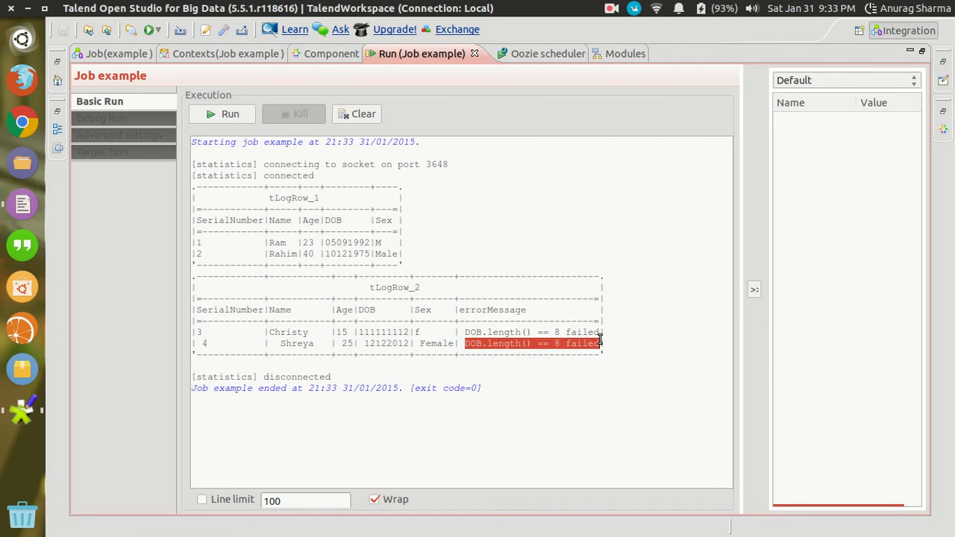
pyautogui.hotkey('alt', 'Tab')
pyautogui.hotkey('alt', 'Tab')
# Restore the Run view and enable Trim all columns in tFileInputDelimited_1's advanced settings.
pyautogui.doubleClick(374, 52)
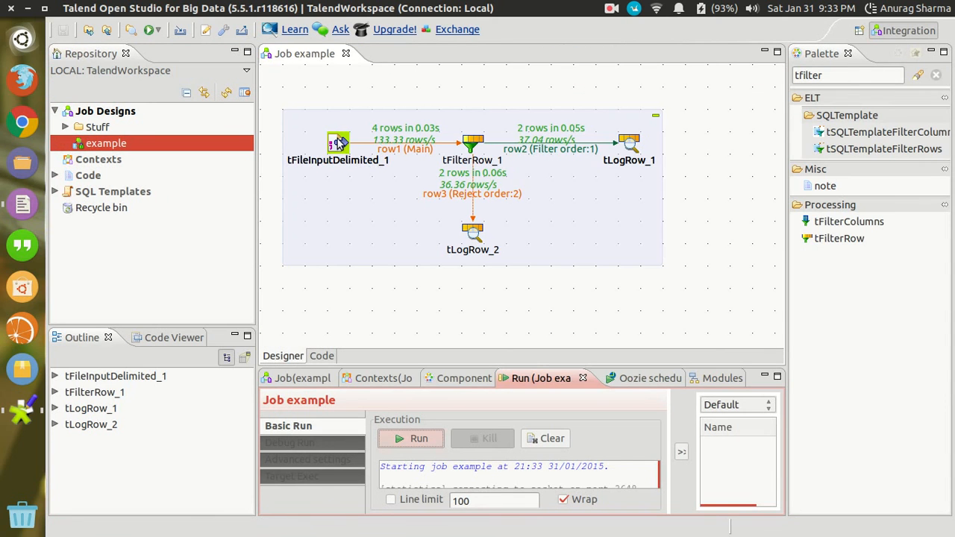
pyautogui.click(340, 142)
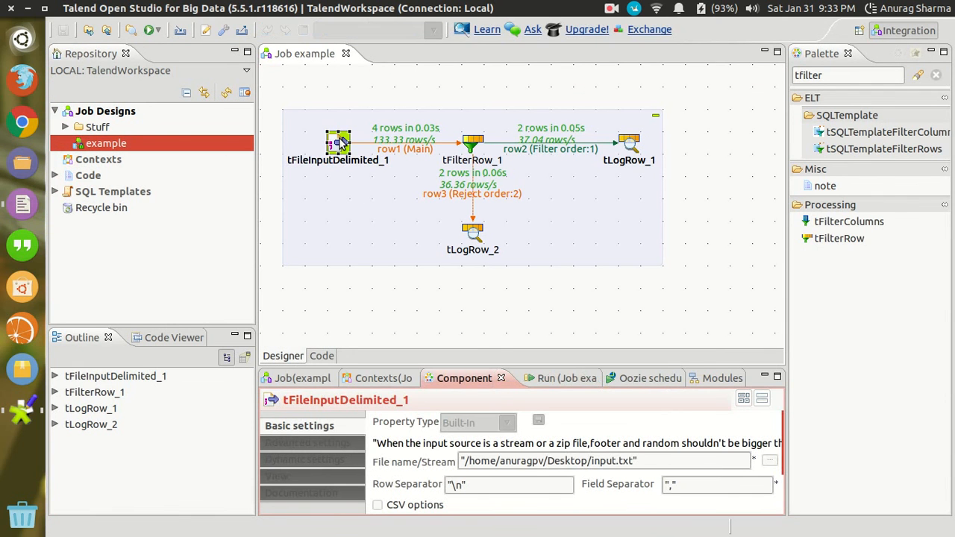
pyautogui.moveTo(485, 367); pyautogui.dragTo(467, 215)
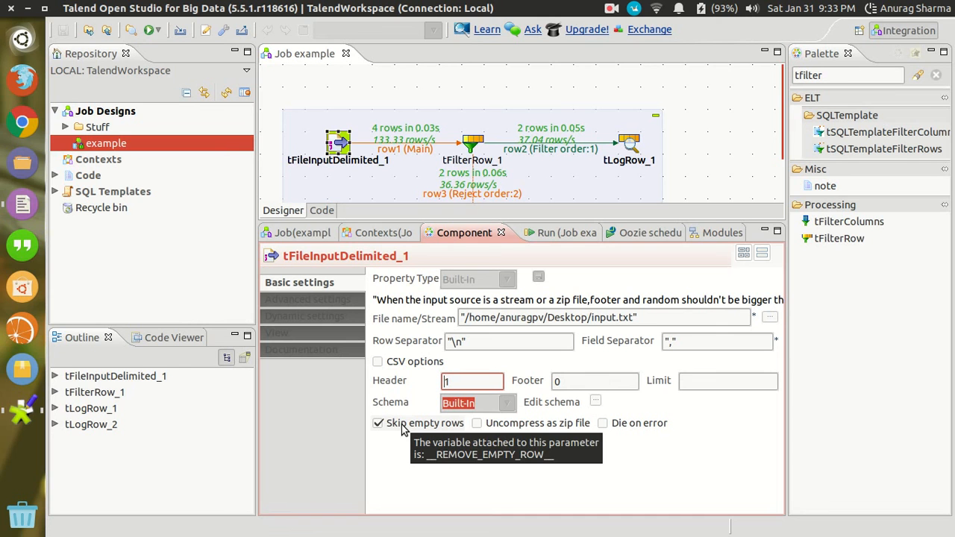
pyautogui.click(307, 300)
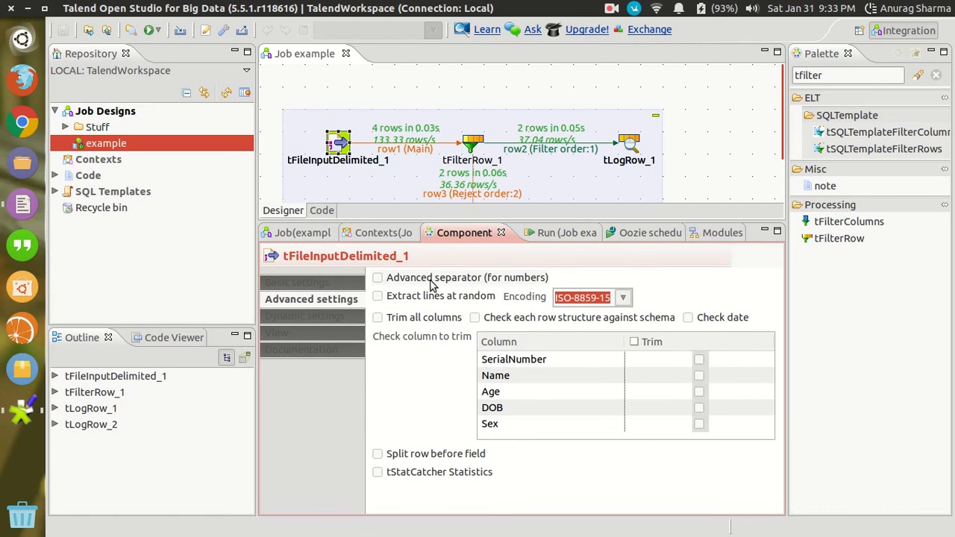
pyautogui.click(419, 319)
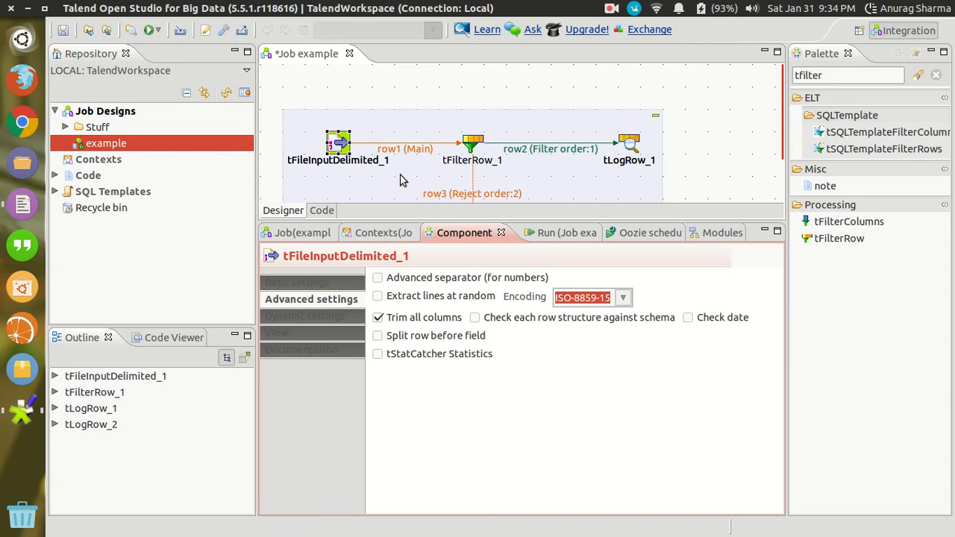
# Save and run the example job with trimming enabled, and maximize the Run view.
pyautogui.click(416, 102)
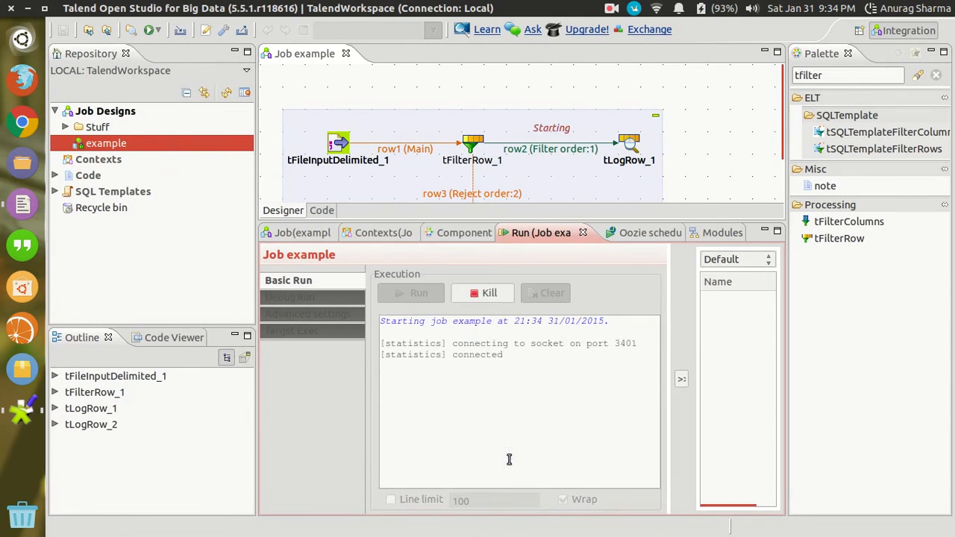
pyautogui.doubleClick(541, 233)
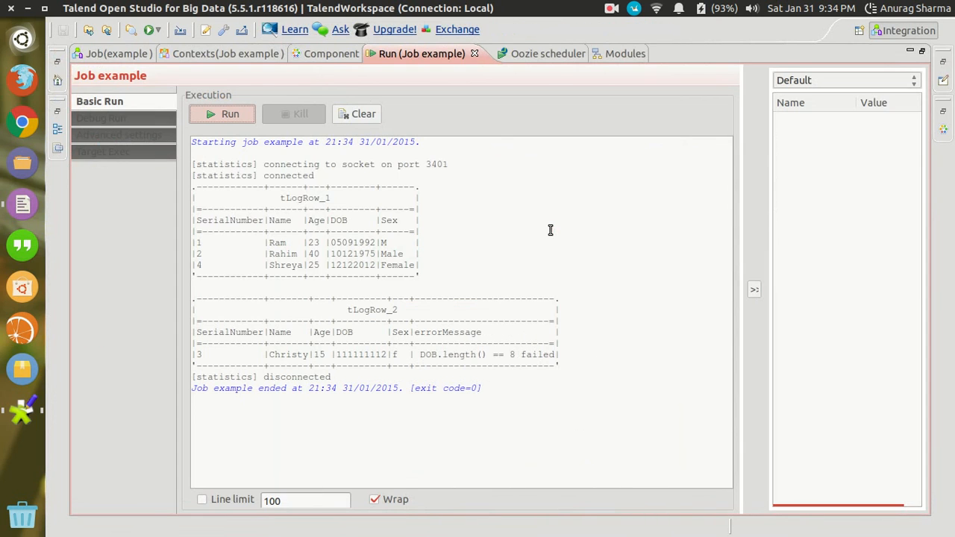
# Examine row 4 in the tLogRow_1 table and row 3 in the tLogRow_2 table.
pyautogui.moveTo(197, 265); pyautogui.dragTo(416, 270)
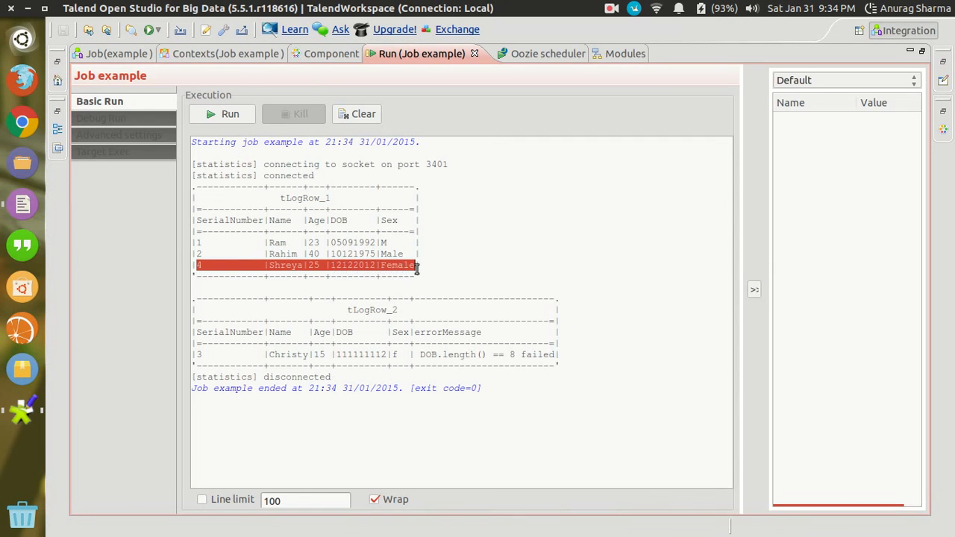
pyautogui.moveTo(196, 355); pyautogui.dragTo(600, 365)
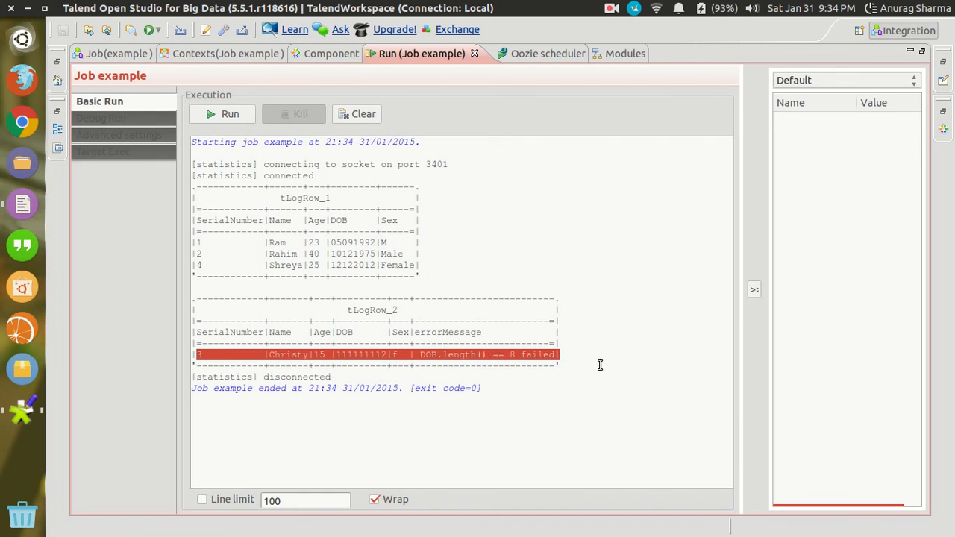
pyautogui.click(600, 365)
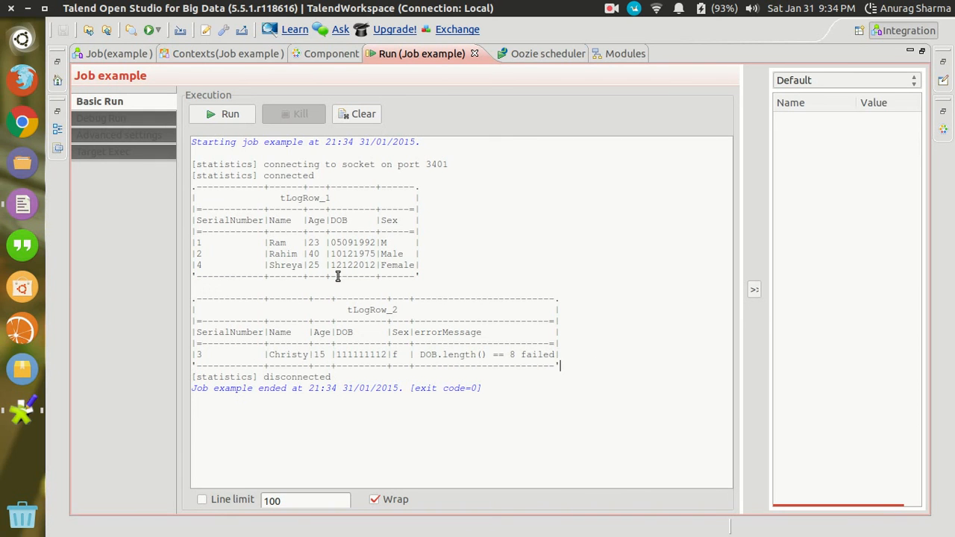
pyautogui.moveTo(197, 265); pyautogui.dragTo(425, 278)
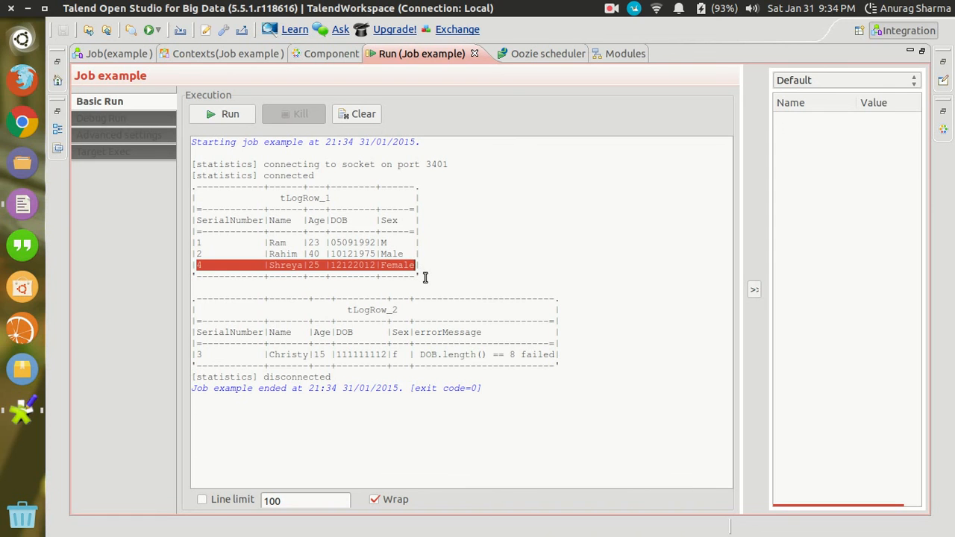
# Compare the spacing in row 4 of input.txt with its tLogRow_1 output, and restore the Run view to normal size.
pyautogui.hotkey('alt', 'Tab')
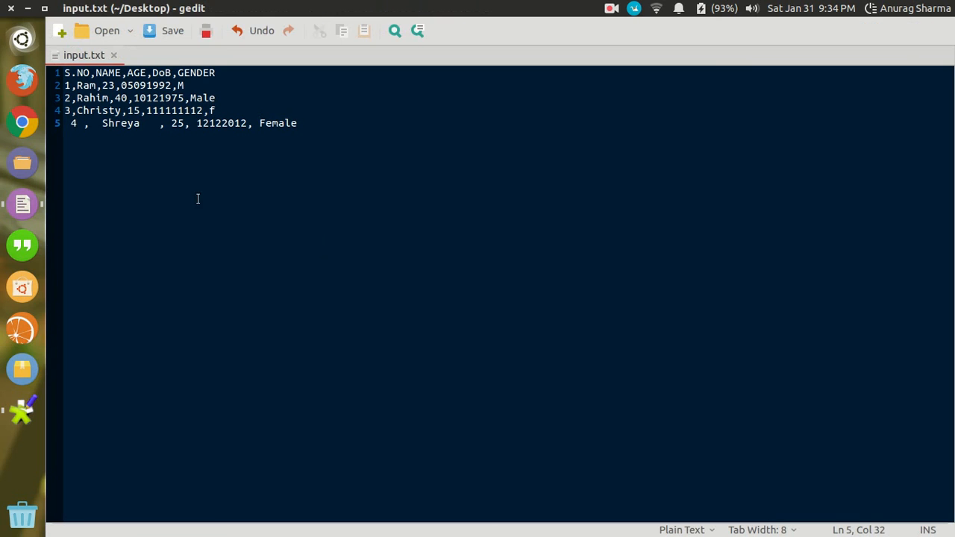
pyautogui.moveTo(65, 123); pyautogui.dragTo(187, 124)
pyautogui.click(197, 123)
pyautogui.moveTo(253, 125); pyautogui.dragTo(299, 126)
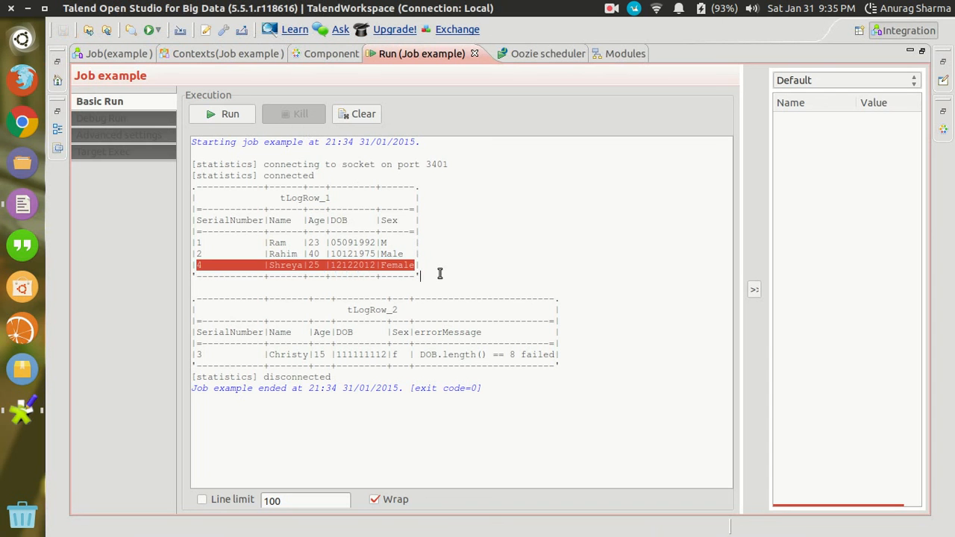
pyautogui.click(439, 273)
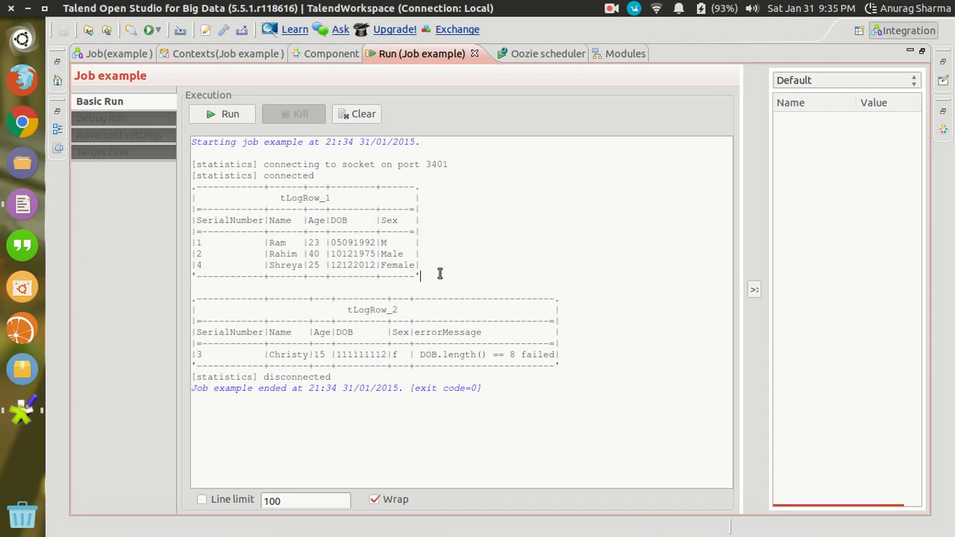
pyautogui.doubleClick(395, 53)
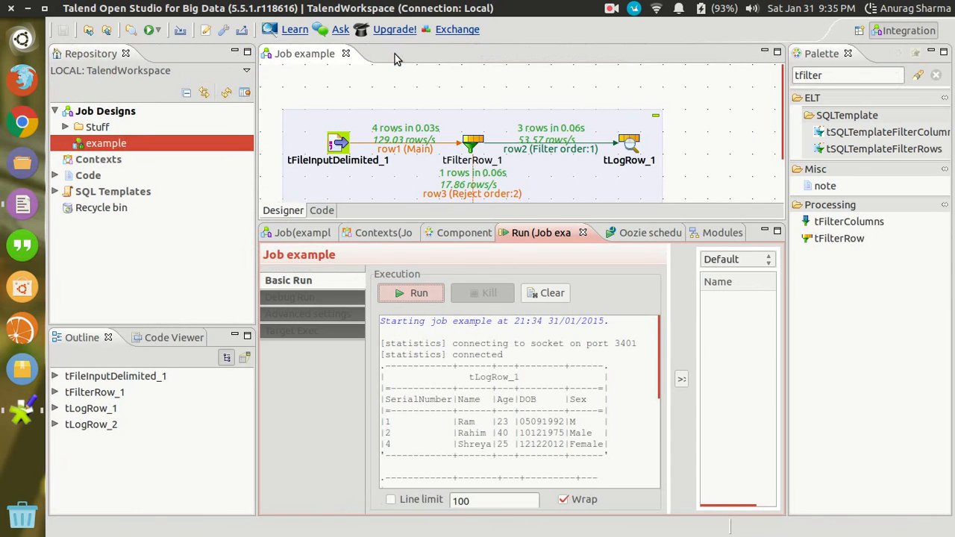